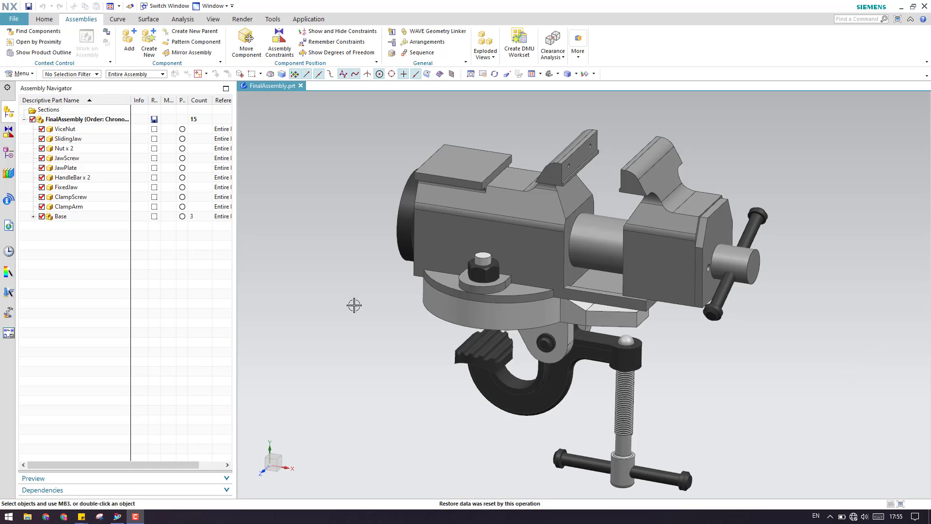
Start the Mirror Assemblies wizard and box-select all 13 vice components for mirroring.
{"action": "left_click", "coordinate": [192, 52]}
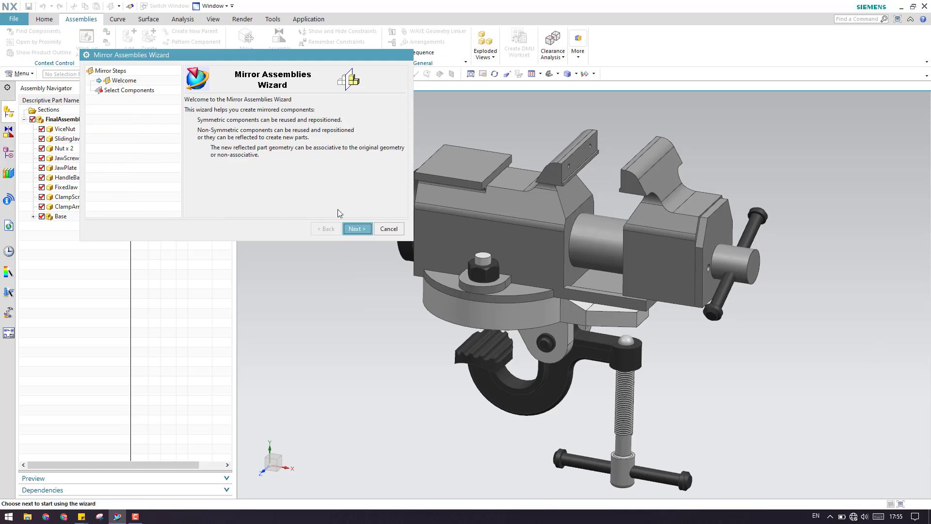
{"action": "left_click", "coordinate": [358, 228]}
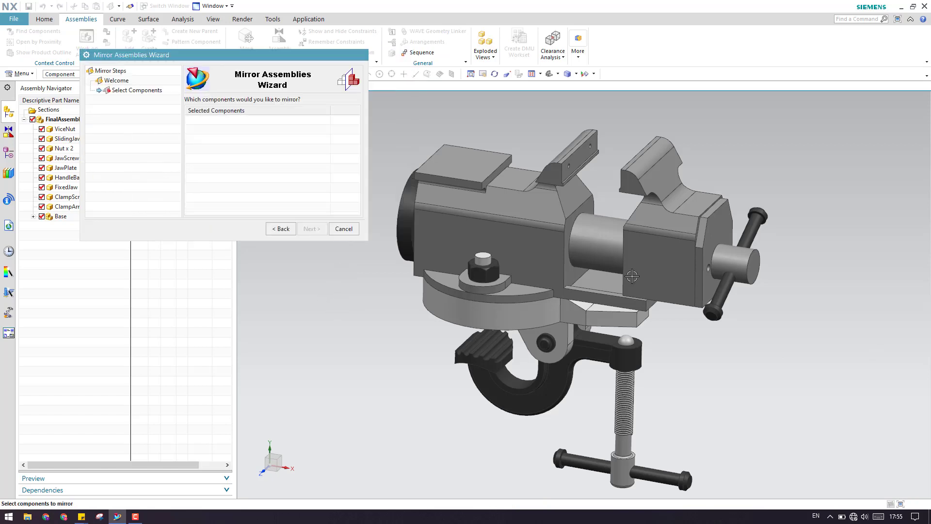
{"action": "scroll", "coordinate": [632, 277], "scroll_direction": "down", "scroll_amount": 3}
{"action": "left_click_drag", "start_coordinate": [467, 176], "coordinate": [766, 451]}
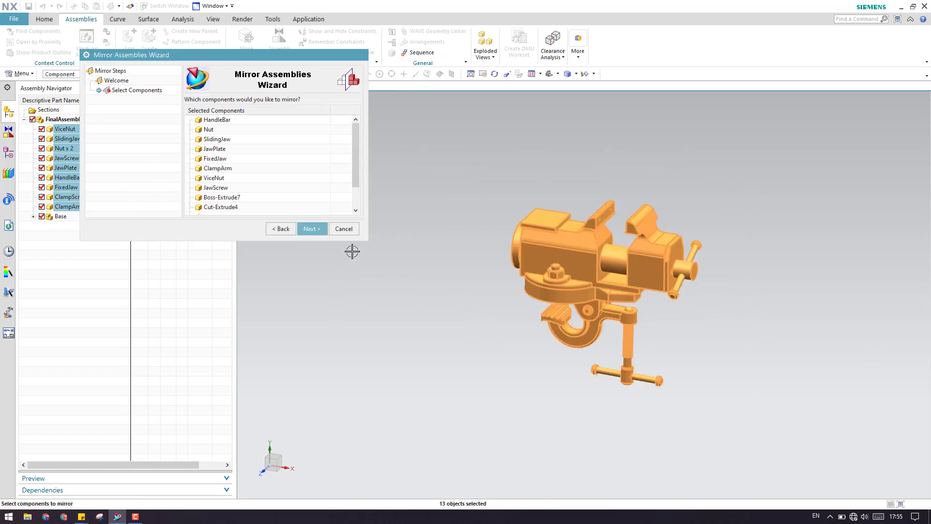
{"action": "left_click", "coordinate": [313, 234]}
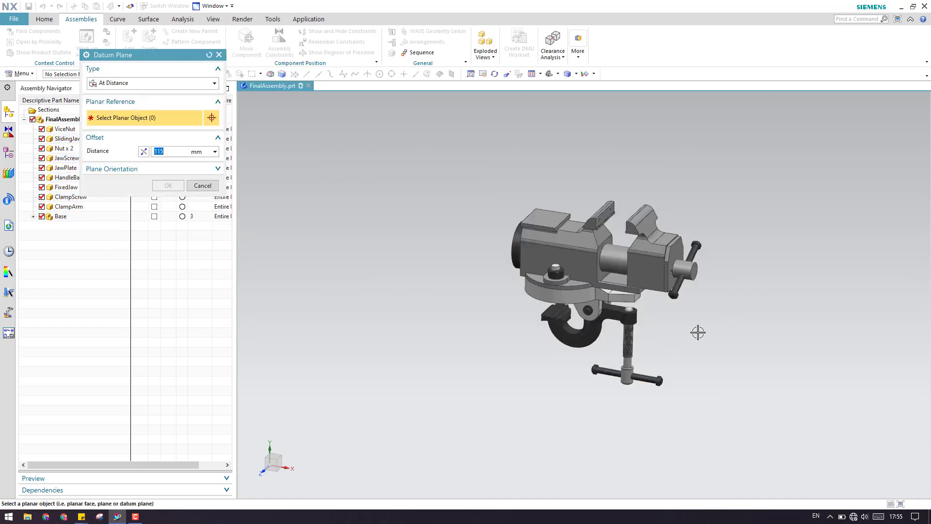
Create an At Distance datum plane 100 mm from the vice's end face as the mirror plane.
{"action": "scroll", "coordinate": [650, 248], "scroll_direction": "up", "scroll_amount": 4}
{"action": "left_click", "coordinate": [650, 248]}
{"action": "scroll", "coordinate": [650, 248], "scroll_direction": "down", "scroll_amount": 3}
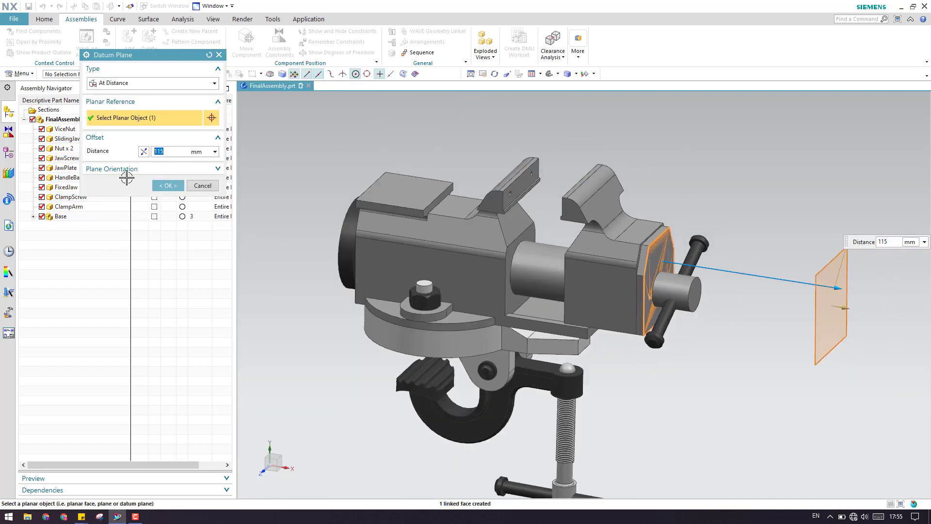
{"action": "type", "text": "100"}
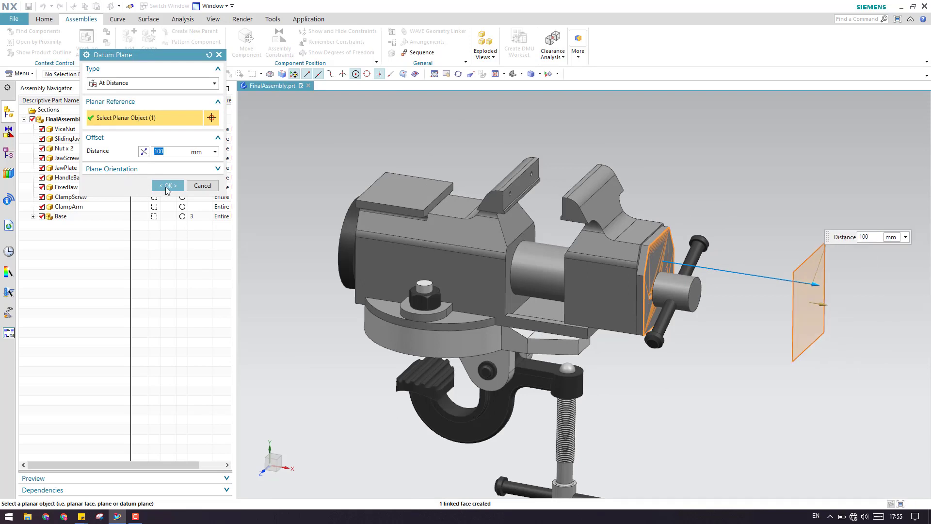
{"action": "left_click", "coordinate": [167, 186]}
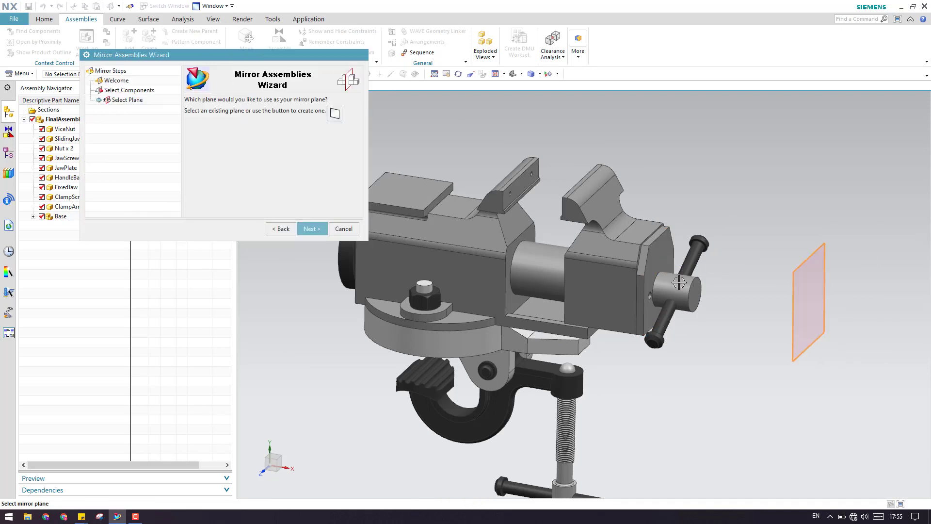
{"action": "scroll", "coordinate": [679, 284], "scroll_direction": "down", "scroll_amount": 2}
{"action": "scroll", "coordinate": [720, 320], "scroll_direction": "down", "scroll_amount": 2}
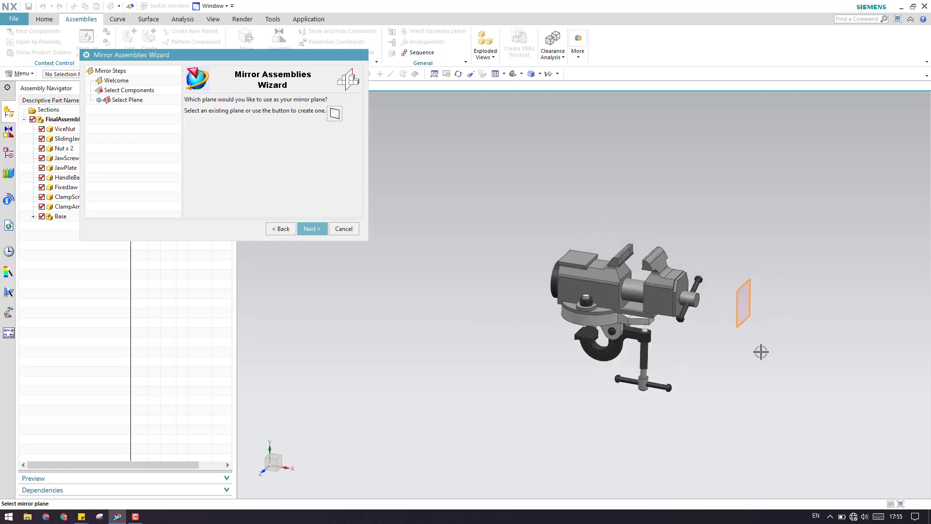
{"action": "scroll", "coordinate": [759, 323], "scroll_direction": "up", "scroll_amount": 2}
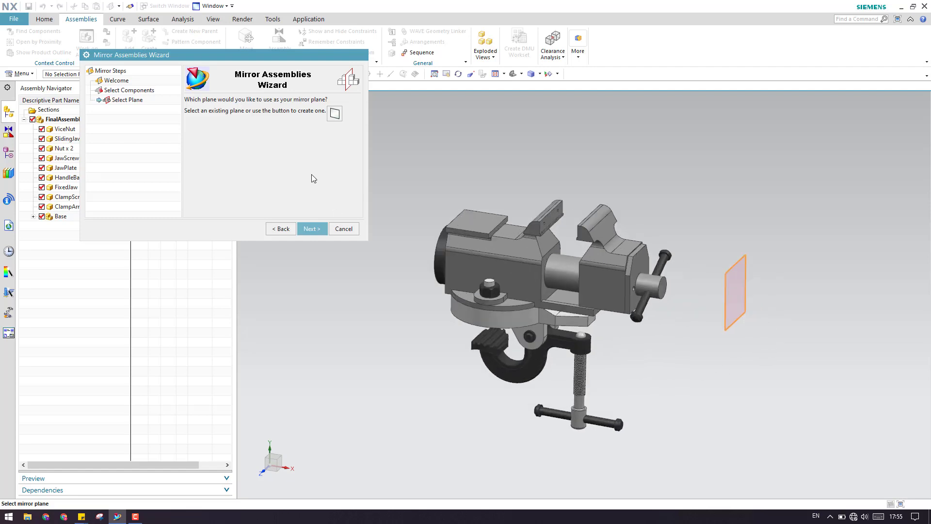
{"action": "left_click", "coordinate": [311, 229]}
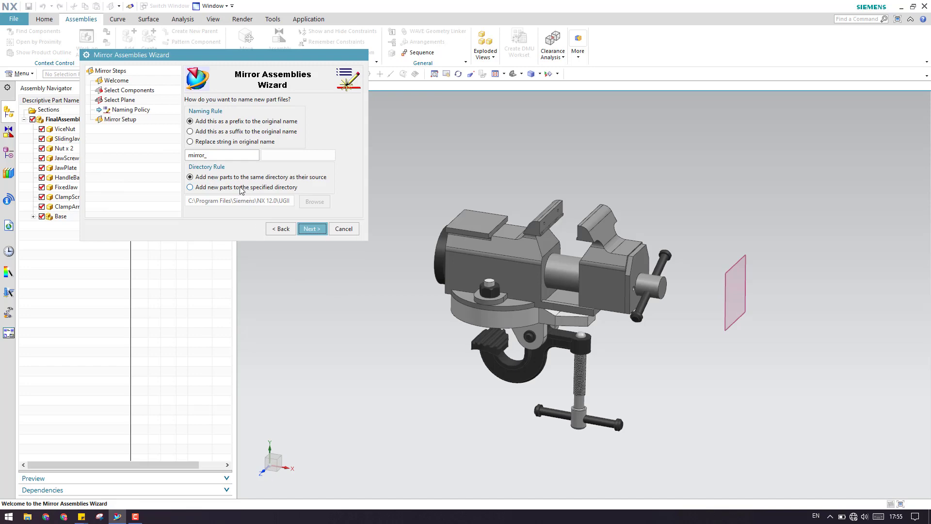
Set the naming policy to add mirror_ as a suffix to the original part names.
{"action": "left_click_drag", "start_coordinate": [219, 60], "coordinate": [288, 190]}
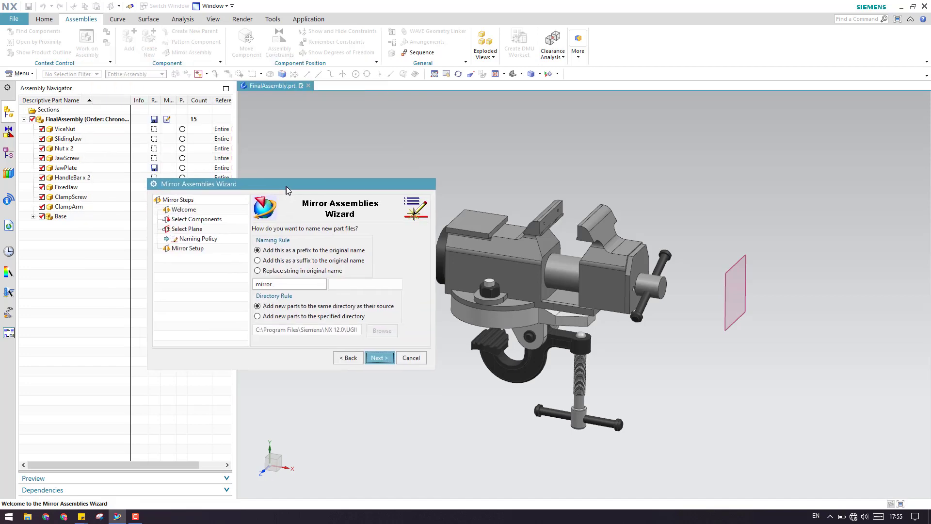
{"action": "left_click", "coordinate": [285, 261]}
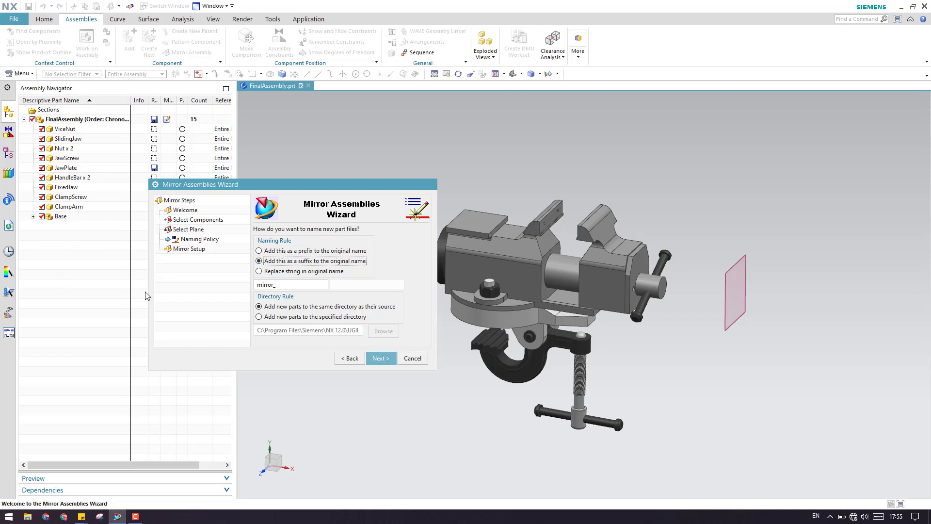
{"action": "left_click", "coordinate": [379, 358]}
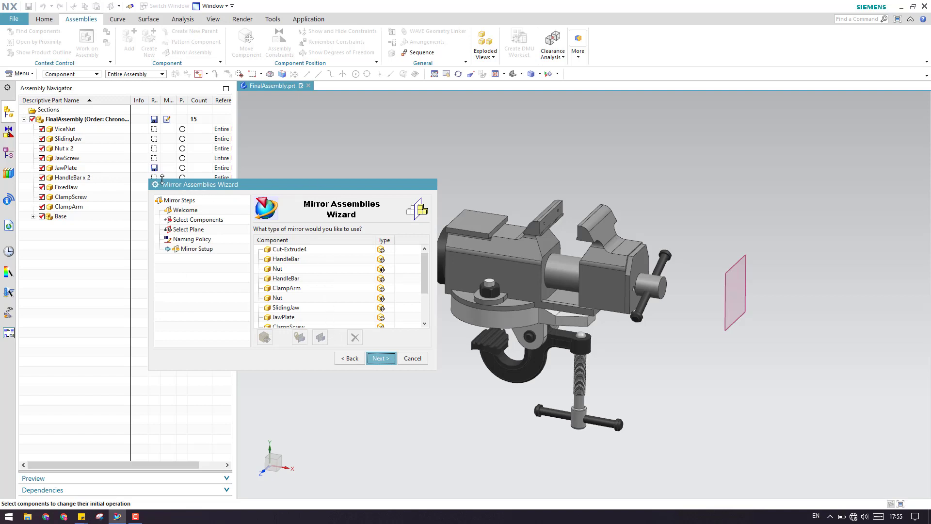
Change the mirror type of Cut-Extrude4, both HandleBars, both Nuts, ClampArm and SlidingJaw.
{"action": "left_click_drag", "start_coordinate": [157, 178], "coordinate": [155, 98]}
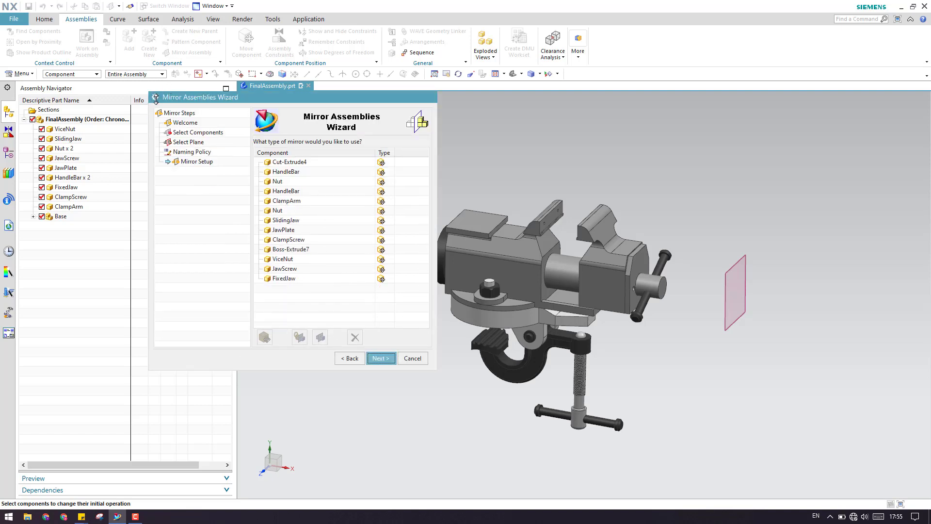
{"action": "left_click", "coordinate": [382, 163]}
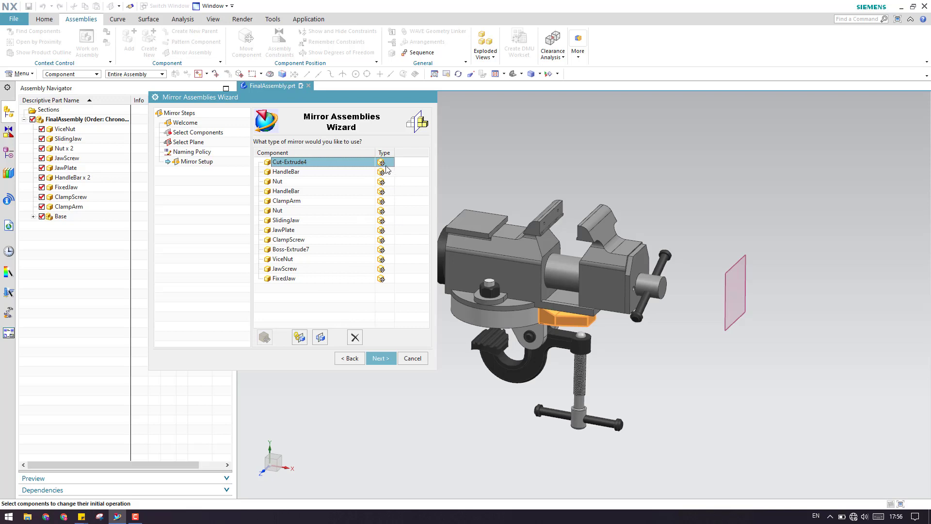
{"action": "left_click", "coordinate": [320, 338]}
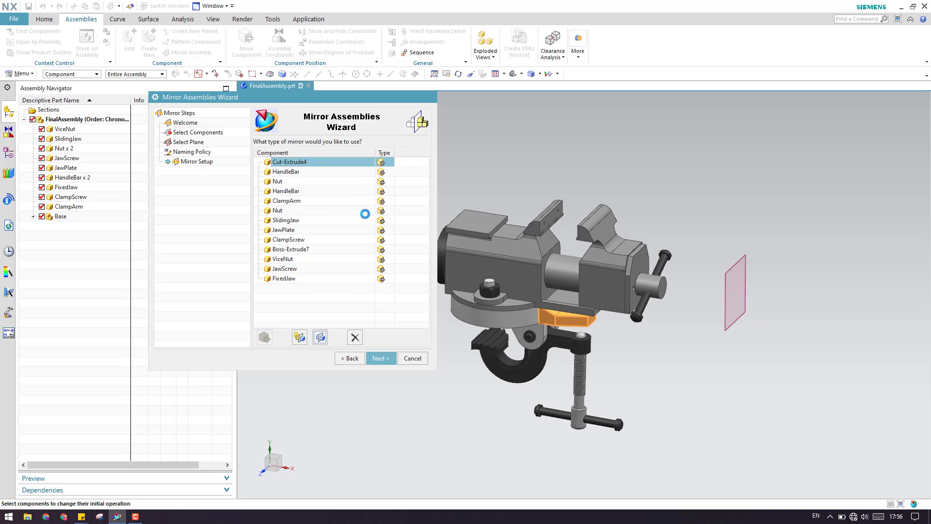
{"action": "left_click", "coordinate": [382, 176]}
{"action": "left_click", "coordinate": [320, 337]}
{"action": "left_click", "coordinate": [381, 181]}
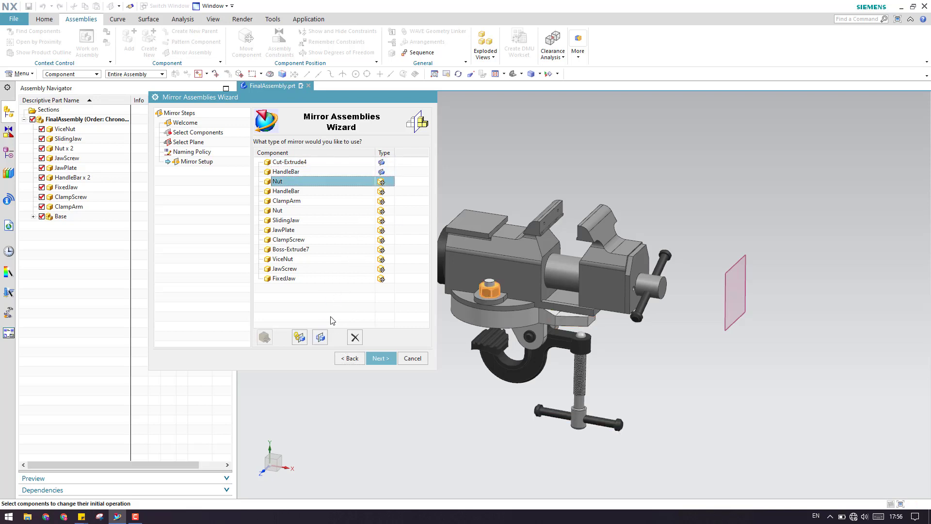
{"action": "left_click", "coordinate": [320, 337]}
{"action": "left_click", "coordinate": [384, 192]}
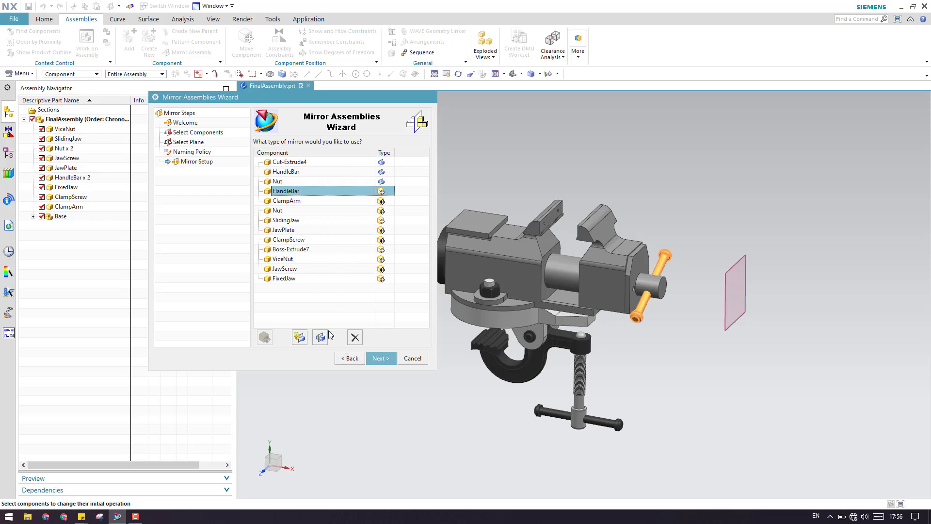
{"action": "left_click", "coordinate": [321, 337]}
{"action": "left_click", "coordinate": [382, 201]}
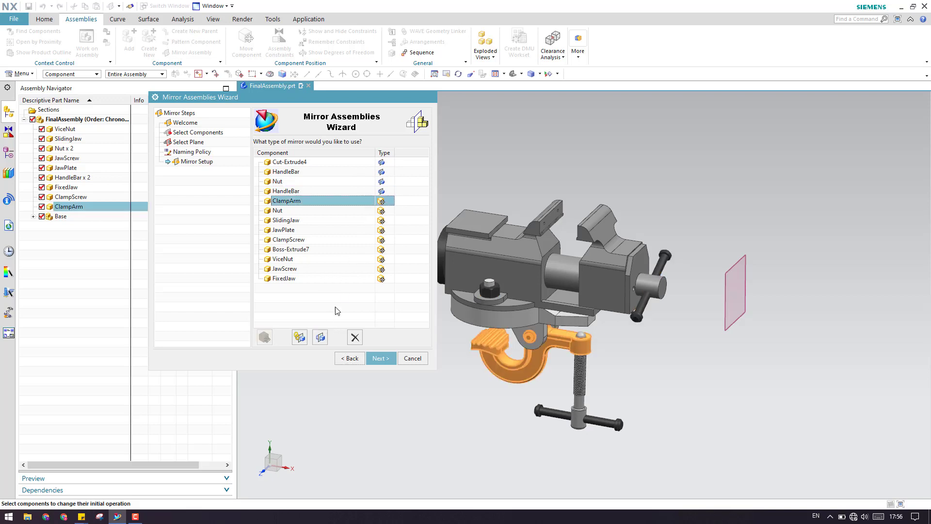
{"action": "left_click", "coordinate": [320, 338]}
{"action": "left_click", "coordinate": [381, 210]}
{"action": "left_click", "coordinate": [321, 337]}
{"action": "left_click", "coordinate": [367, 221]}
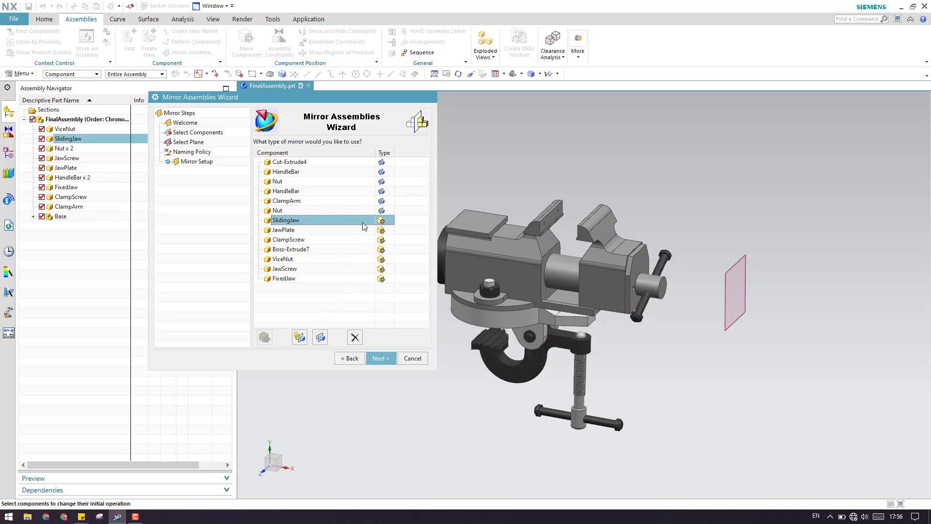
{"action": "left_click", "coordinate": [320, 337]}
Change the mirror type of JawPlate, ClampScrew, Boss-Extrude7, ViceNut, JawScrew and FixedJaw, then generate the mirror.
{"action": "left_click", "coordinate": [369, 230]}
{"action": "left_click", "coordinate": [320, 338]}
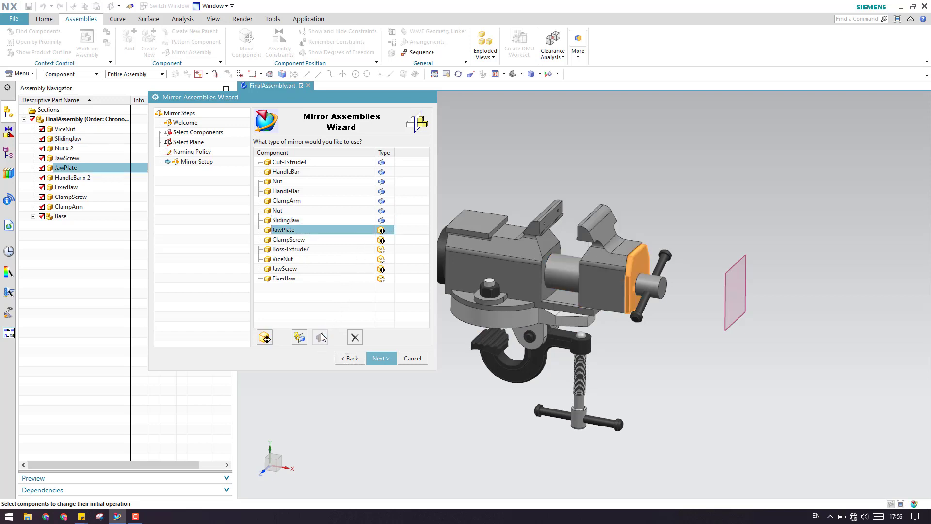
{"action": "left_click", "coordinate": [367, 240]}
{"action": "left_click", "coordinate": [321, 337]}
{"action": "left_click", "coordinate": [381, 249]}
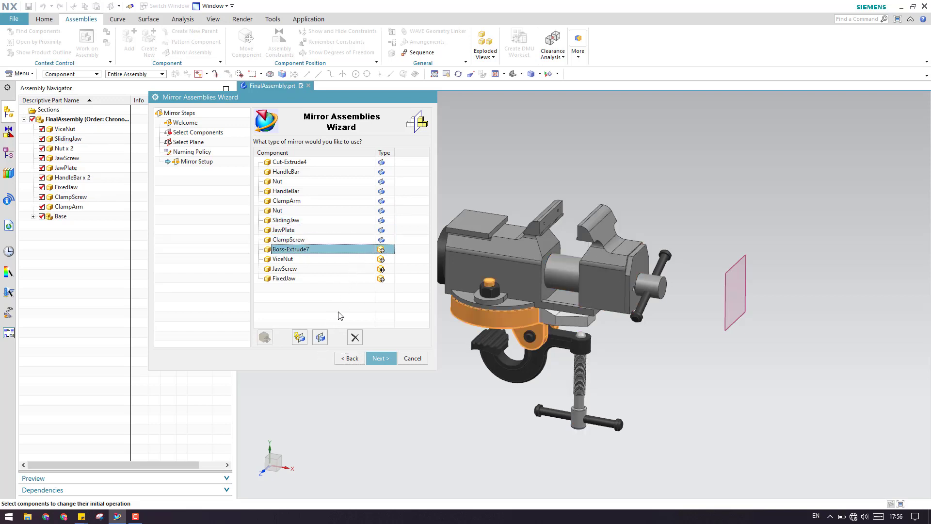
{"action": "left_click", "coordinate": [320, 337]}
{"action": "left_click", "coordinate": [377, 260]}
{"action": "left_click", "coordinate": [320, 337]}
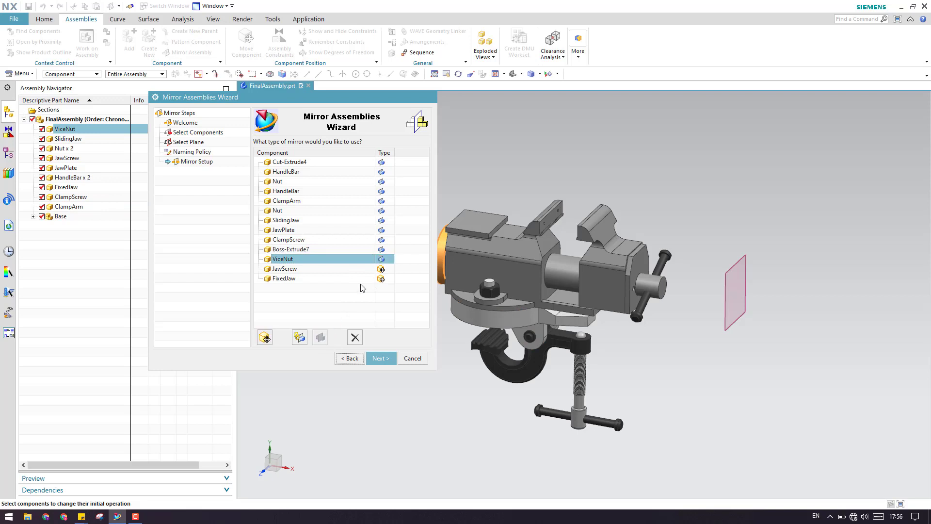
{"action": "left_click", "coordinate": [369, 270]}
{"action": "left_click", "coordinate": [320, 338]}
{"action": "left_click", "coordinate": [370, 279]}
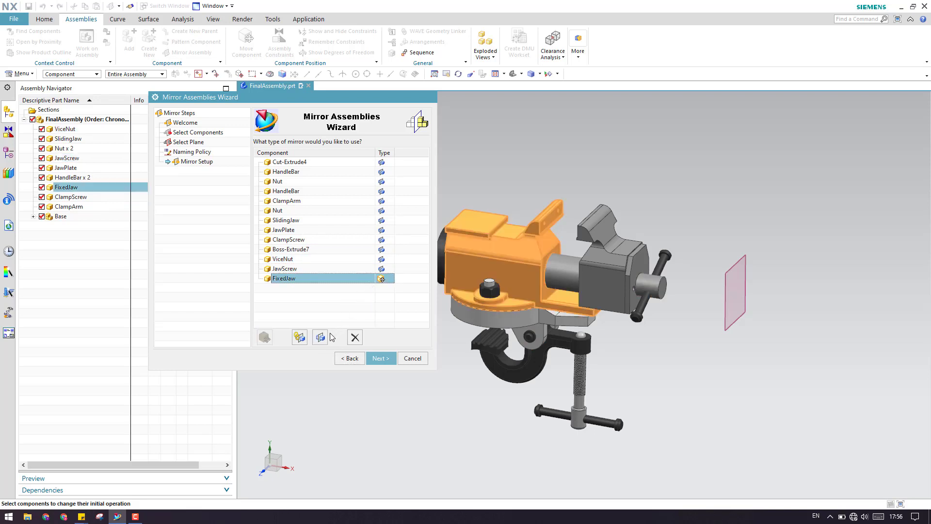
{"action": "left_click", "coordinate": [320, 338]}
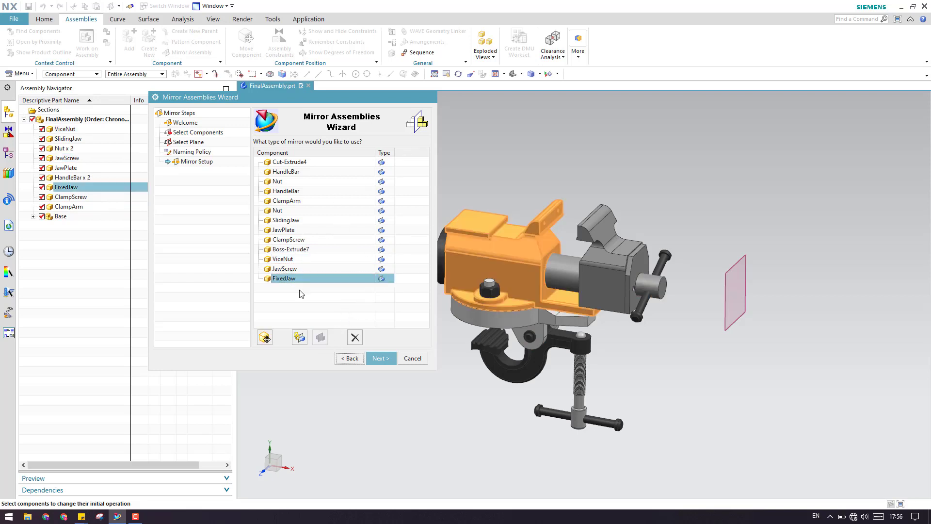
{"action": "left_click", "coordinate": [376, 355]}
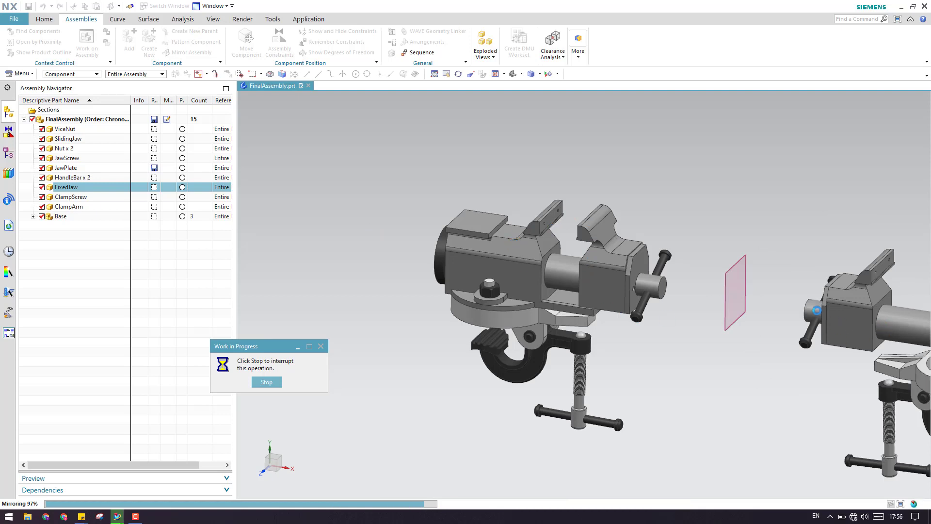
Review the mirrored Nut's placement and finish the wizard to add the mirrored vice.
{"action": "scroll", "coordinate": [703, 241], "scroll_direction": "down", "scroll_amount": 3}
{"action": "scroll", "coordinate": [793, 287], "scroll_direction": "up", "scroll_amount": 1}
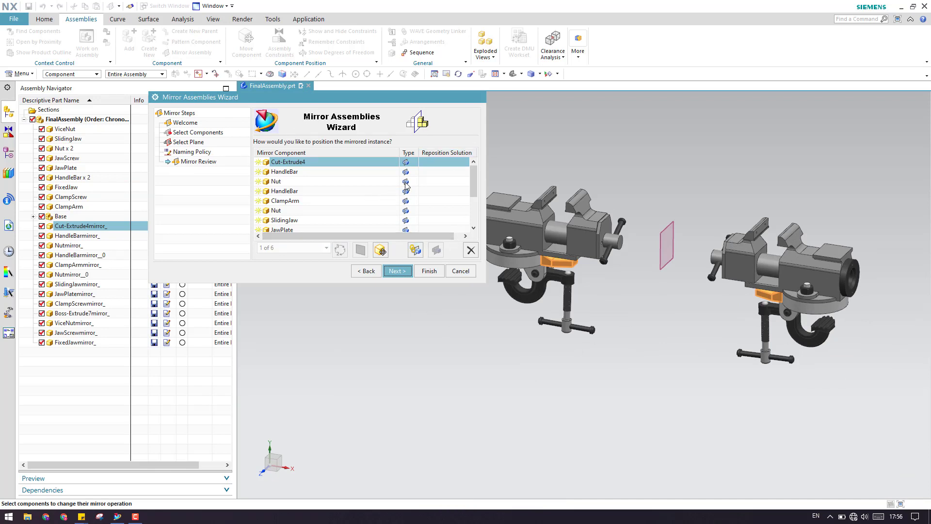
{"action": "left_click", "coordinate": [391, 182]}
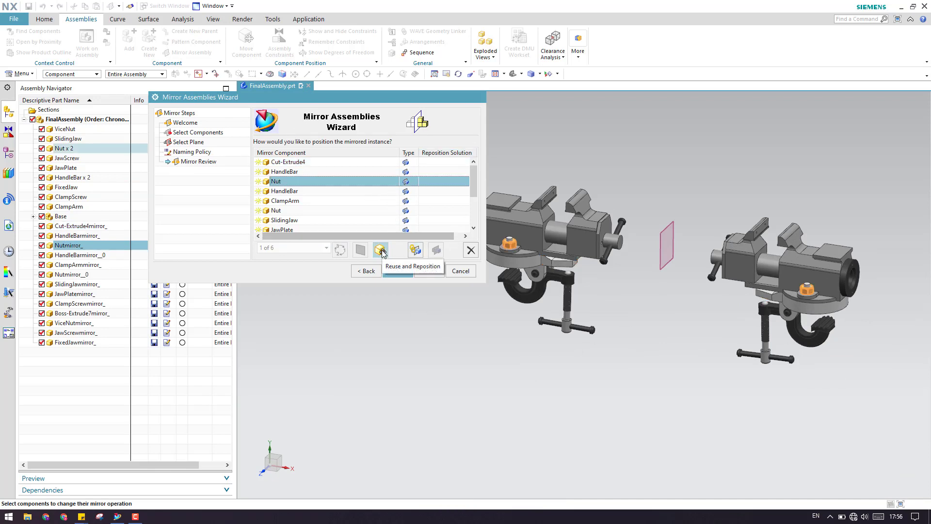
{"action": "scroll", "coordinate": [410, 208], "scroll_direction": "down", "scroll_amount": 2}
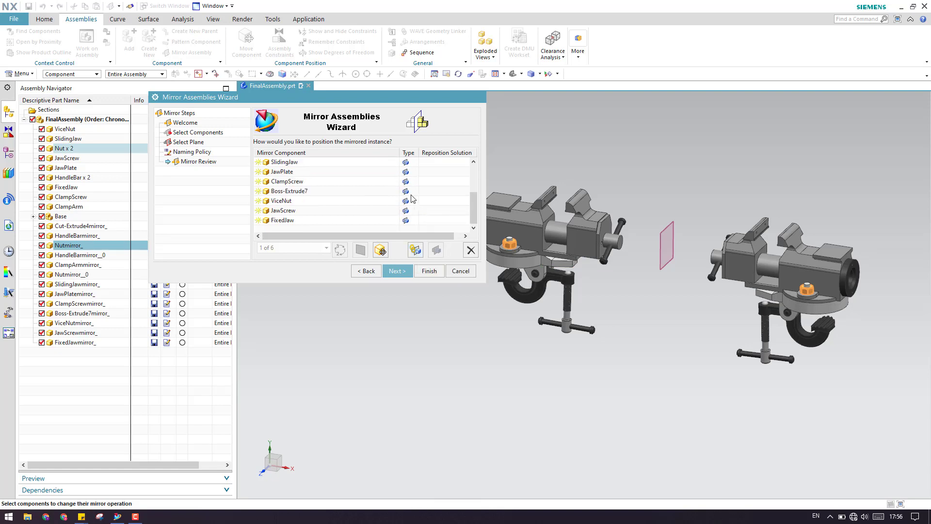
{"action": "left_click", "coordinate": [423, 273]}
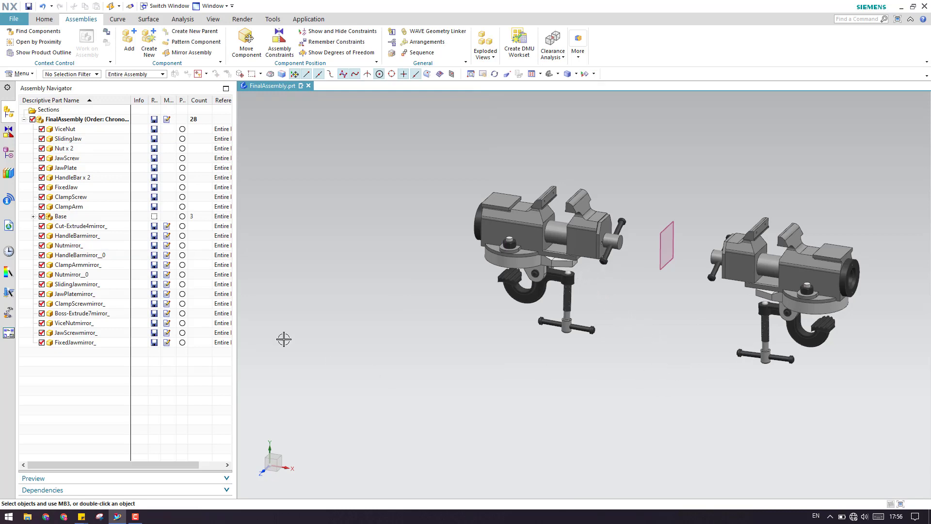
Highlight Cut-Extrude4mirror_, HandleBarmirror_ and Nutmirror_ in the model, then clear the selection.
{"action": "left_click", "coordinate": [92, 227]}
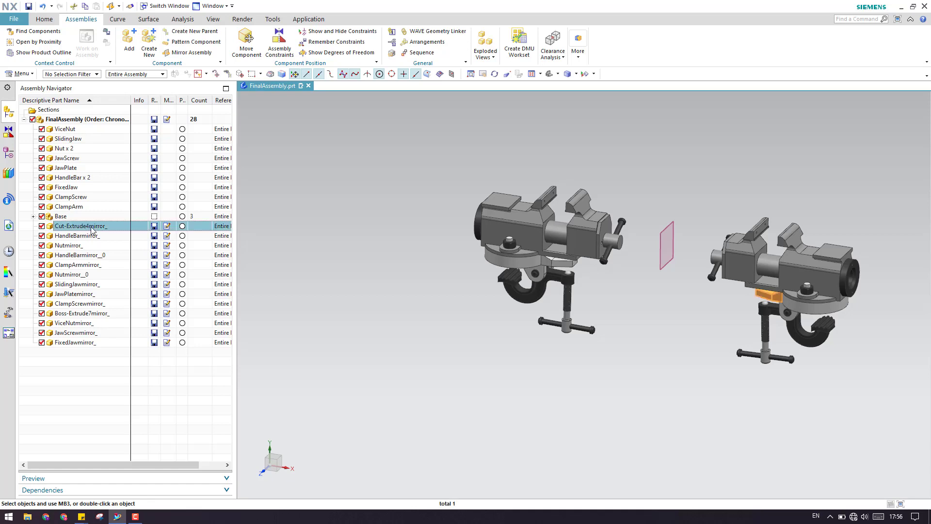
{"action": "left_click", "coordinate": [92, 236]}
{"action": "left_click", "coordinate": [90, 249]}
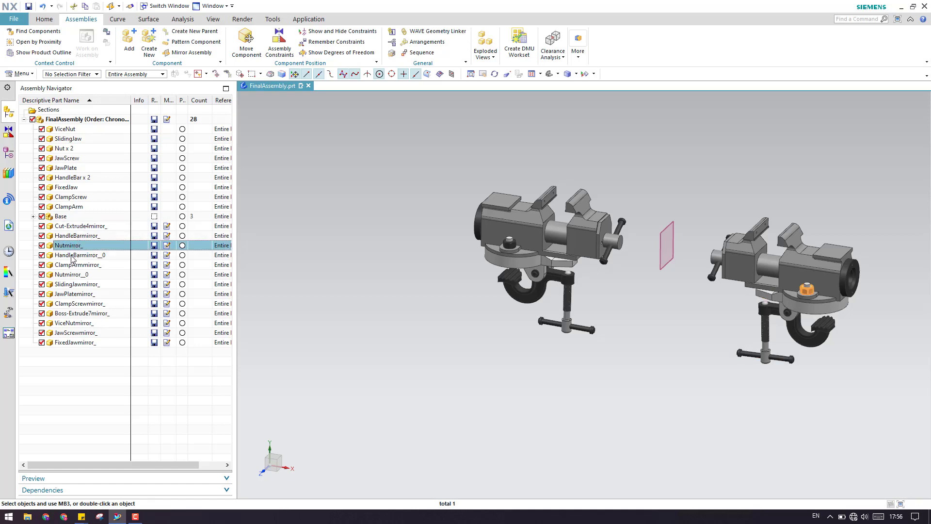
{"action": "left_click", "coordinate": [167, 397]}
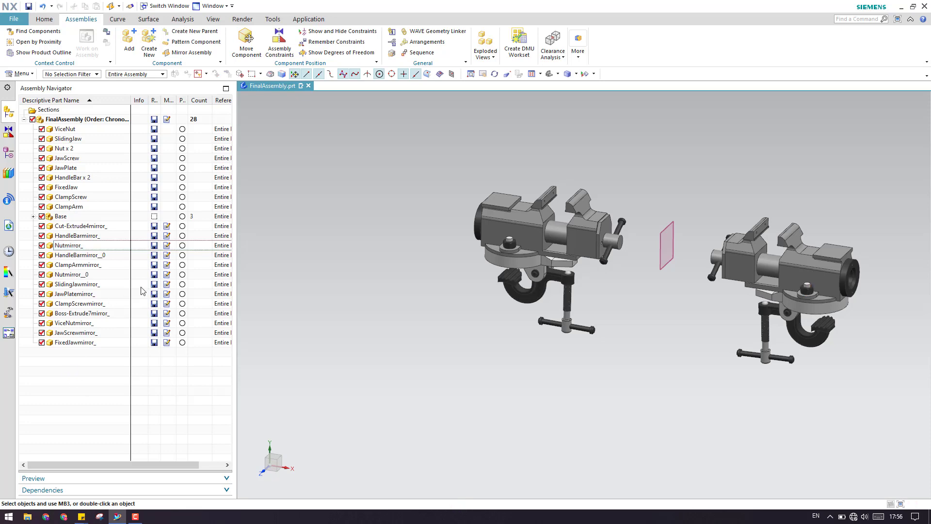
Recentre both vices and bring up the action menu for SlidingJawmirror_.
{"action": "scroll", "coordinate": [600, 228], "scroll_direction": "up", "scroll_amount": 2}
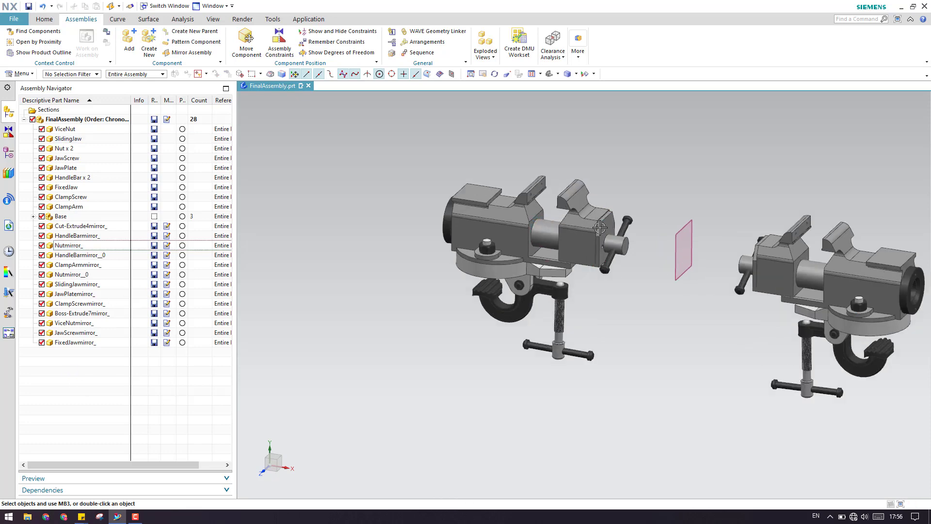
{"action": "middle_click_drag", "start_coordinate": [600, 228], "coordinate": [543, 240], "text": "shift"}
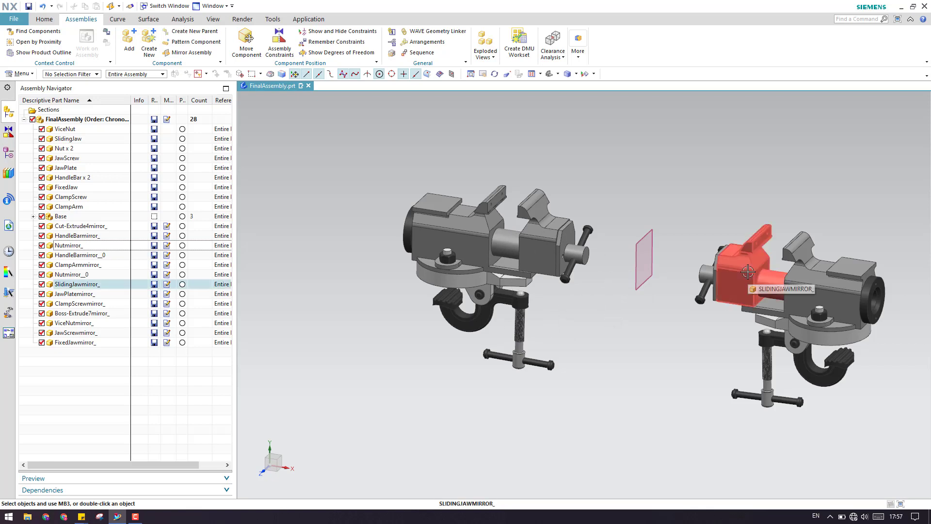
{"action": "right_click", "coordinate": [136, 287]}
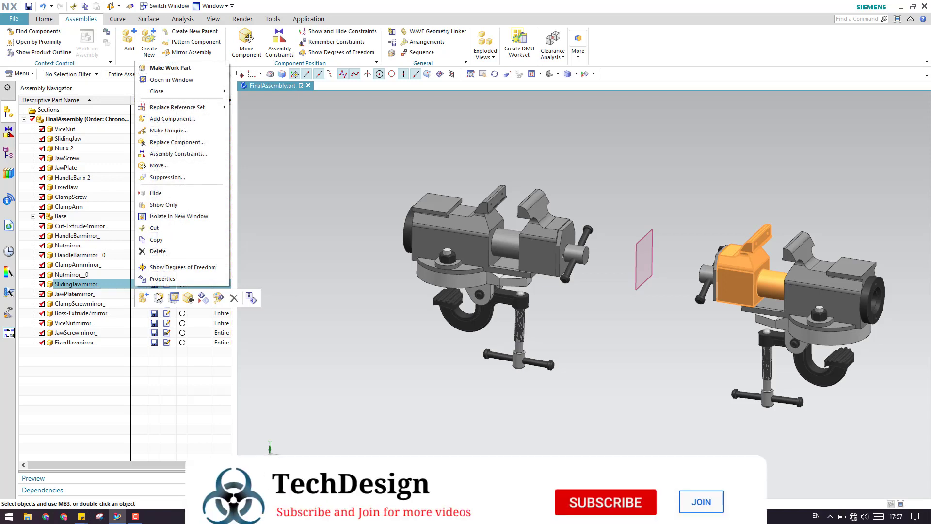
Move the mirrored sliding jaw 125 mm up along YC, then undo the move.
{"action": "left_click", "coordinate": [665, 488]}
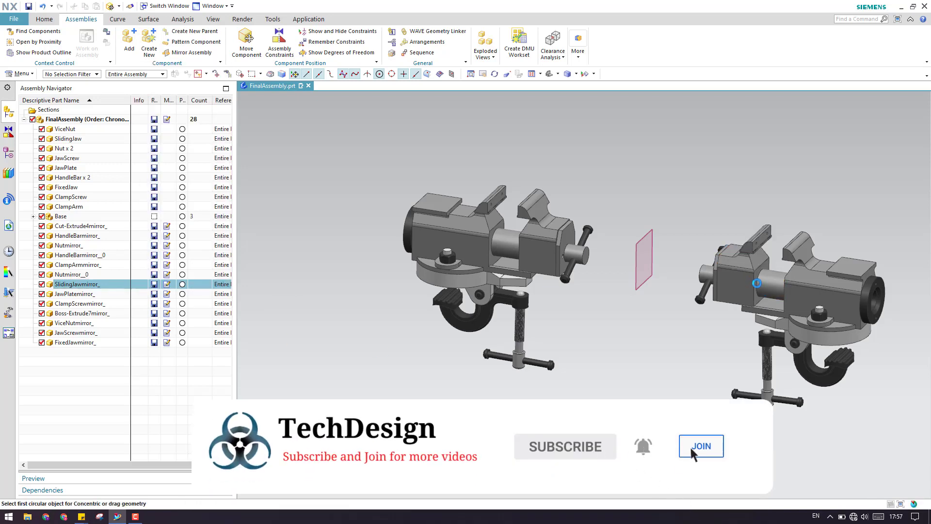
{"action": "key", "text": "ctrl+t"}
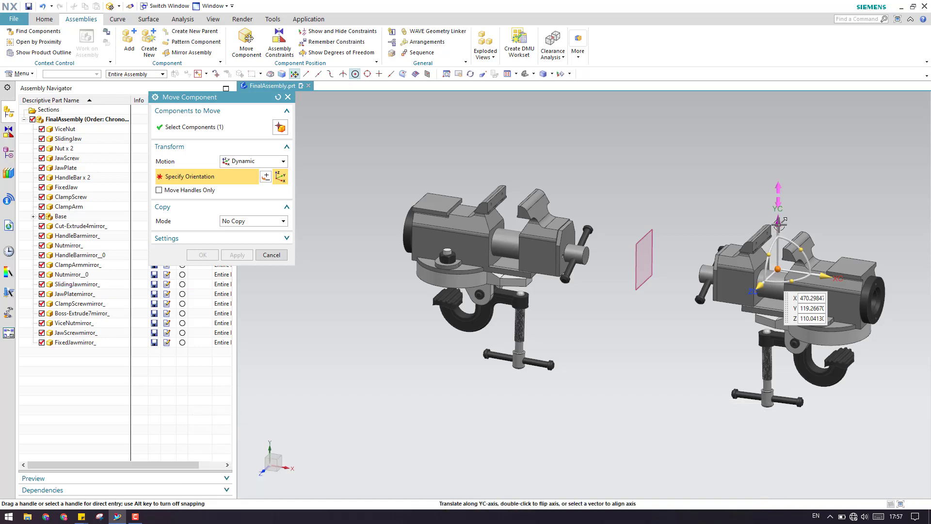
{"action": "left_click_drag", "start_coordinate": [779, 224], "coordinate": [779, 127]}
{"action": "middle_click", "coordinate": [707, 247]}
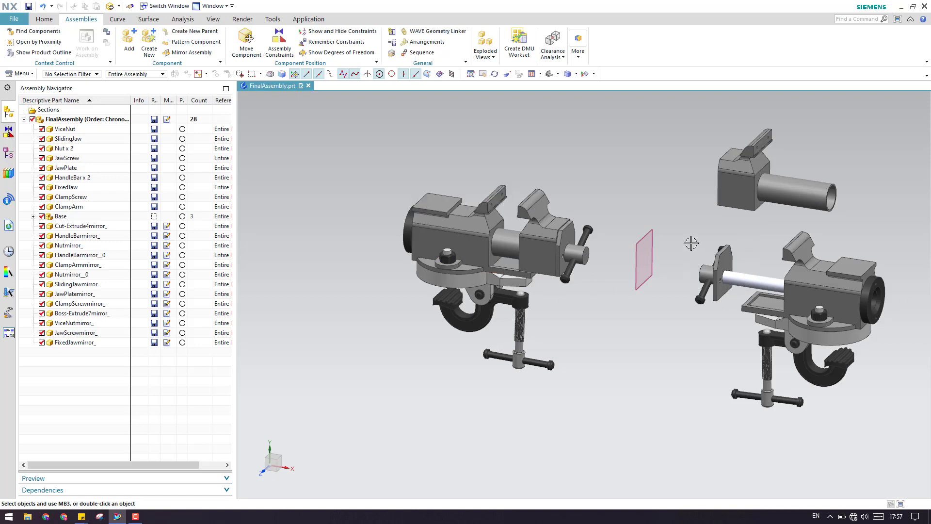
{"action": "key", "text": "ctrl+z"}
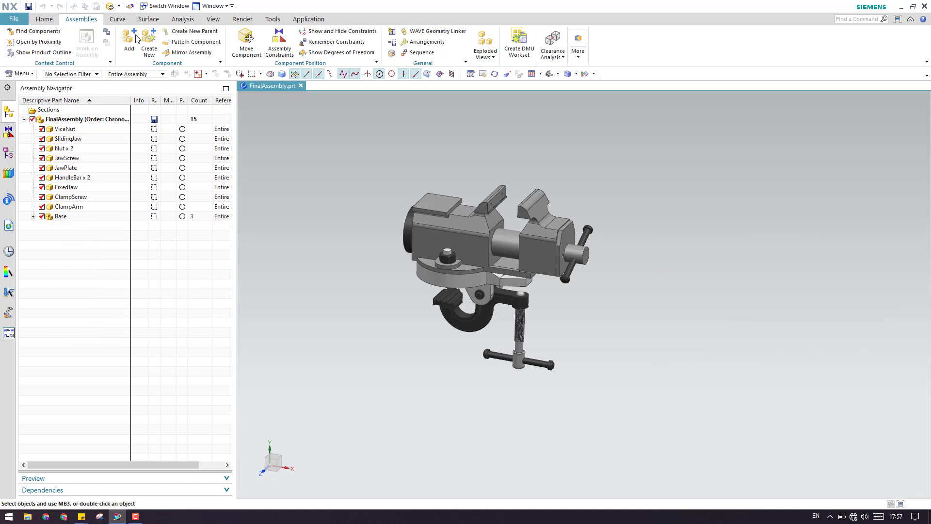
Start the Mirror Assemblies wizard again from the Assemblies menu.
{"action": "left_click", "coordinate": [194, 54]}
Box-select every vice component to be mirrored.
{"action": "left_click", "coordinate": [423, 271]}
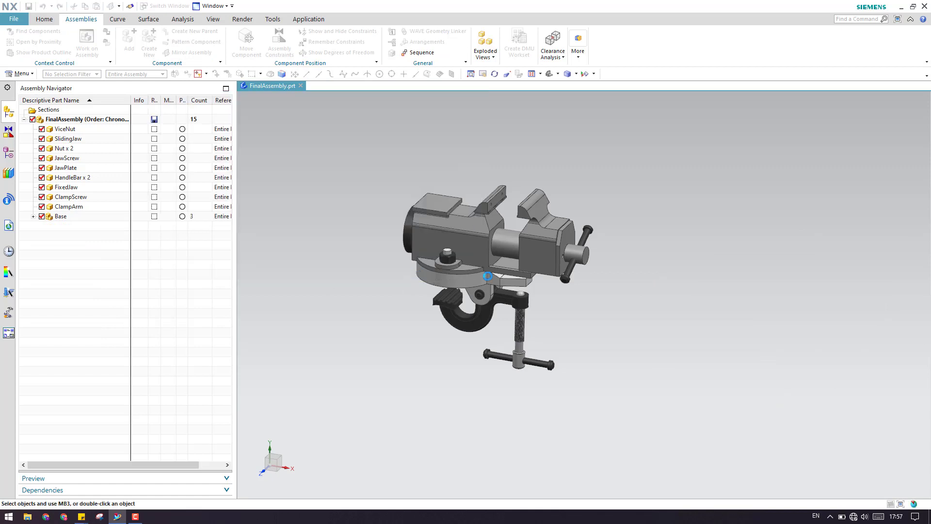
{"action": "scroll", "coordinate": [743, 272], "scroll_direction": "down", "scroll_amount": 4}
{"action": "left_click_drag", "start_coordinate": [561, 224], "coordinate": [736, 364]}
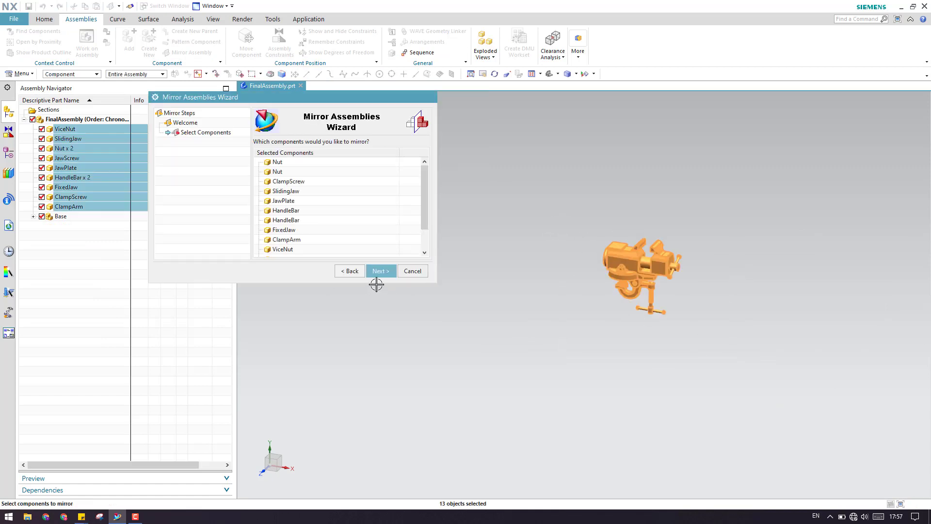
{"action": "left_click", "coordinate": [381, 272]}
Create a datum plane 115 mm from the vice's end face as the mirror plane.
{"action": "left_click", "coordinate": [404, 155]}
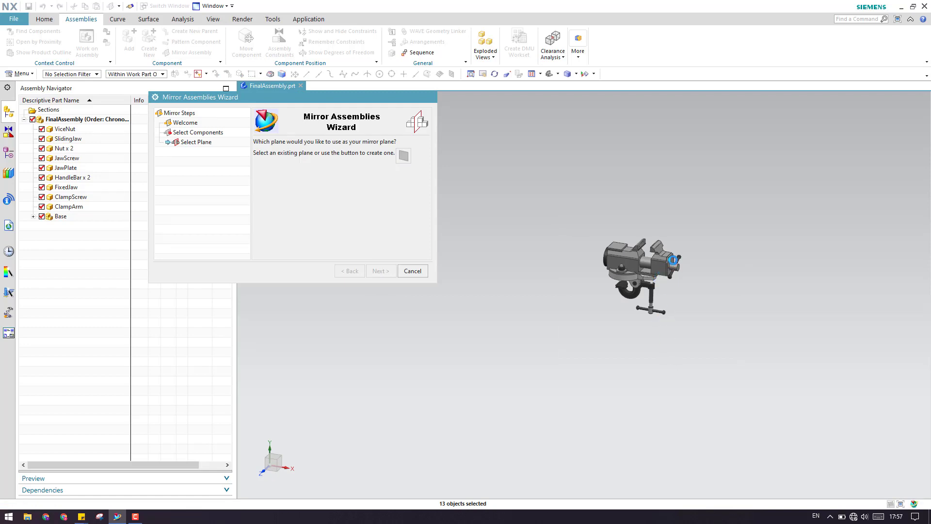
{"action": "scroll", "coordinate": [671, 257], "scroll_direction": "up", "scroll_amount": 5}
{"action": "left_click", "coordinate": [670, 254]}
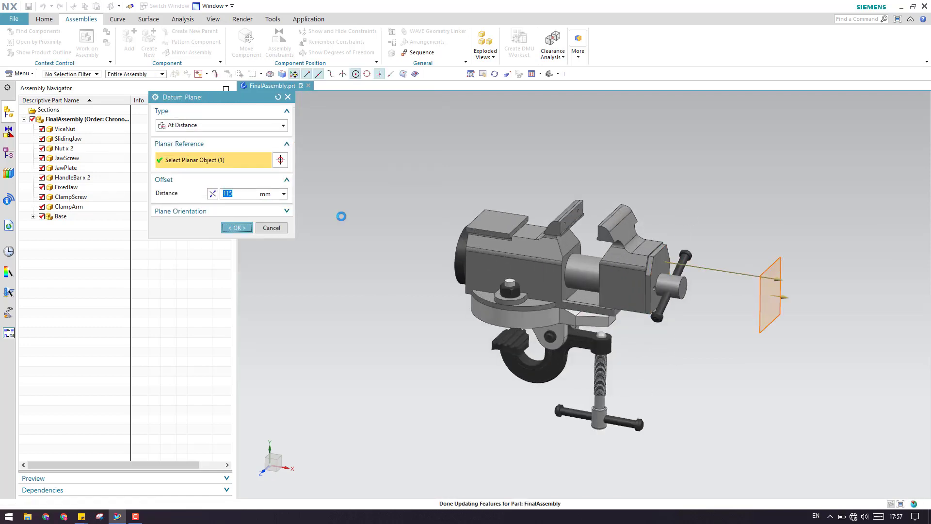
{"action": "left_click", "coordinate": [237, 227]}
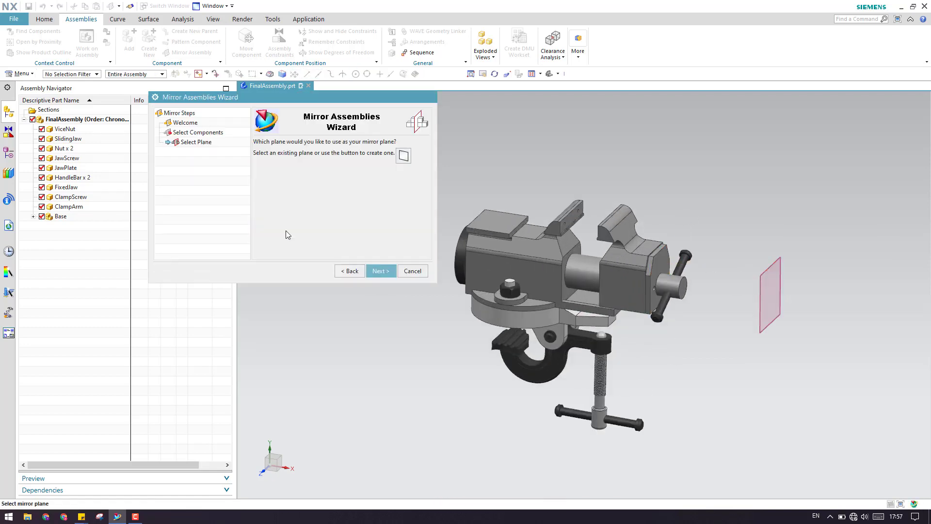
{"action": "left_click", "coordinate": [390, 270]}
{"action": "left_click", "coordinate": [379, 271]}
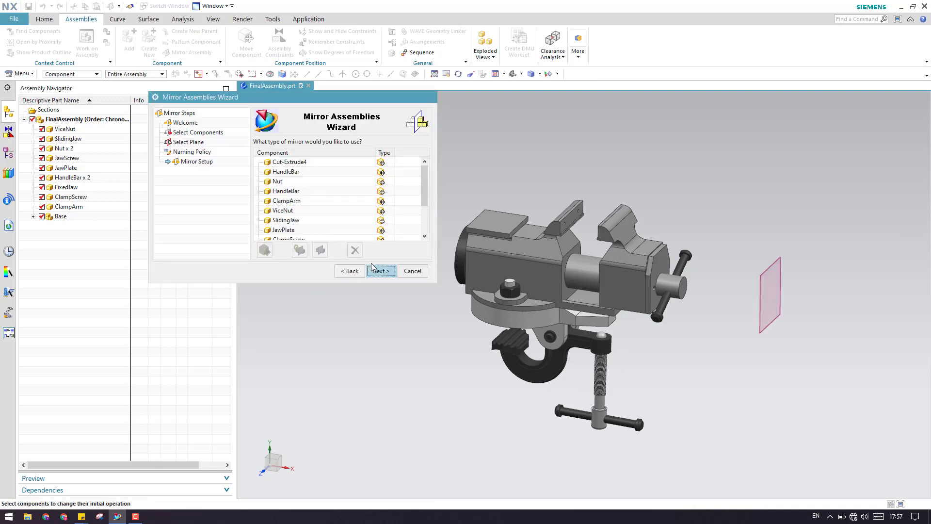
{"action": "left_click", "coordinate": [372, 201]}
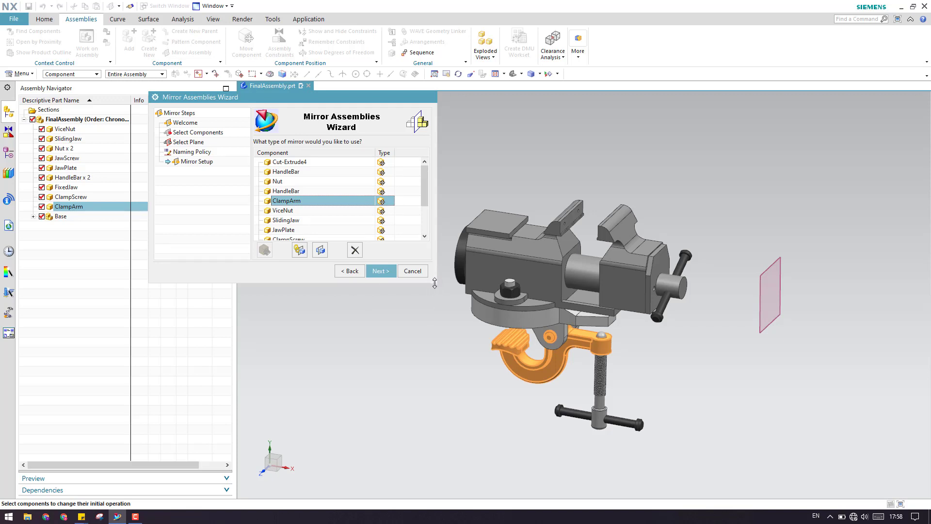
{"action": "left_click_drag", "start_coordinate": [434, 282], "coordinate": [432, 362]}
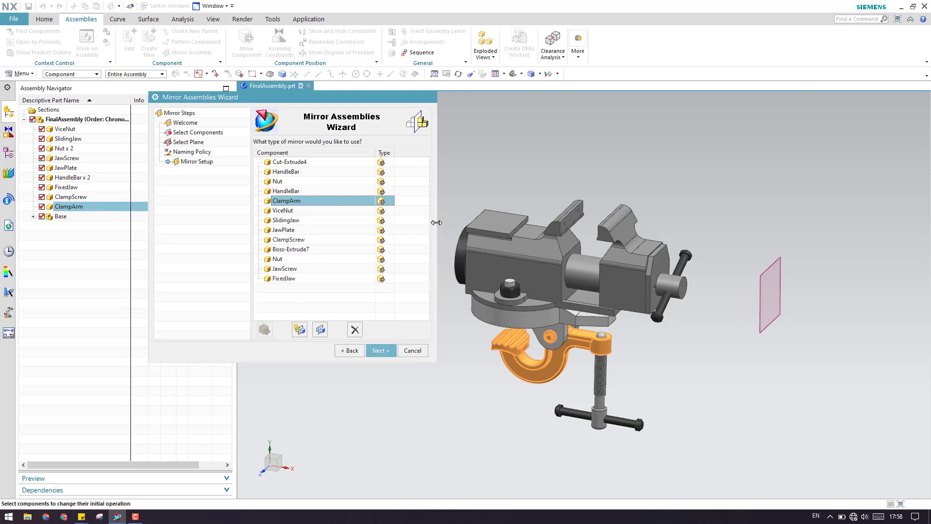
Exclude the Nut component from the mirror in Mirror Setup.
{"action": "left_click_drag", "start_coordinate": [436, 223], "coordinate": [444, 224]}
{"action": "left_click_drag", "start_coordinate": [254, 101], "coordinate": [203, 90]}
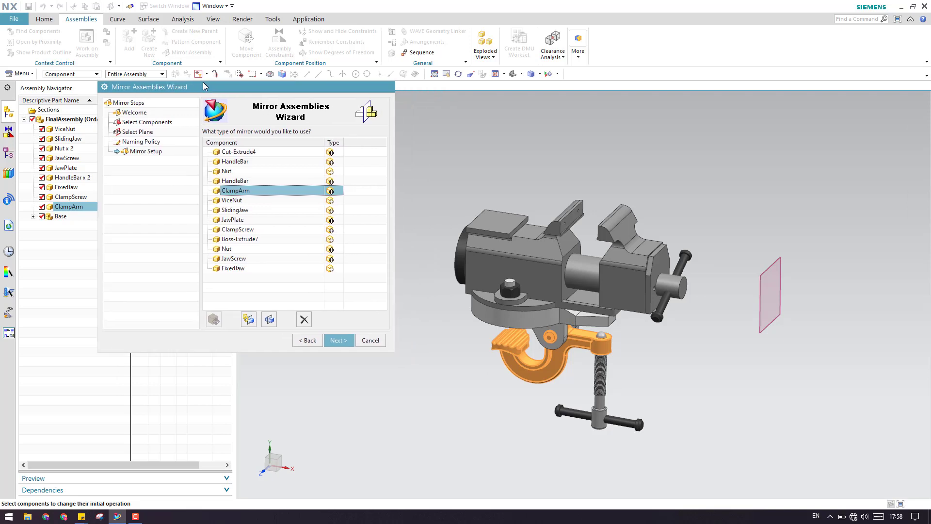
{"action": "scroll", "coordinate": [534, 163], "scroll_direction": "down", "scroll_amount": 3}
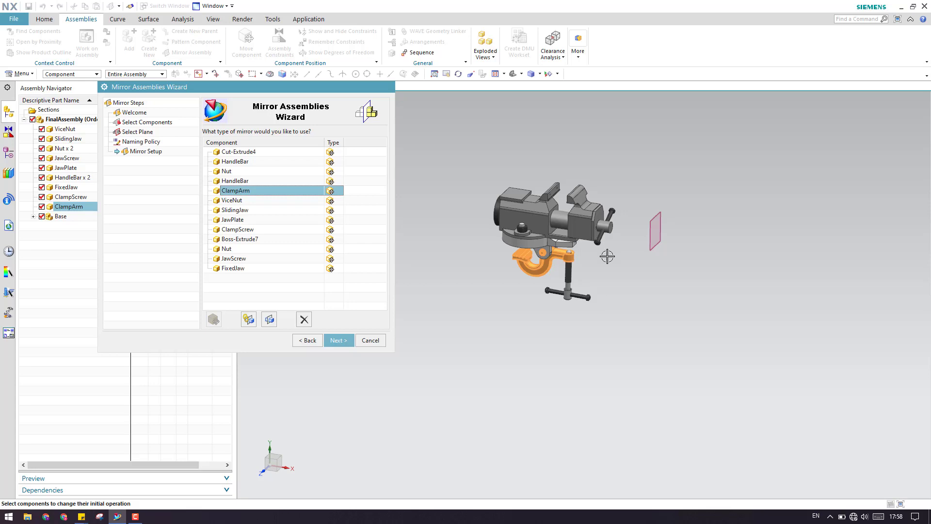
{"action": "scroll", "coordinate": [515, 224], "scroll_direction": "up", "scroll_amount": 1}
{"action": "scroll", "coordinate": [515, 223], "scroll_direction": "up", "scroll_amount": 4}
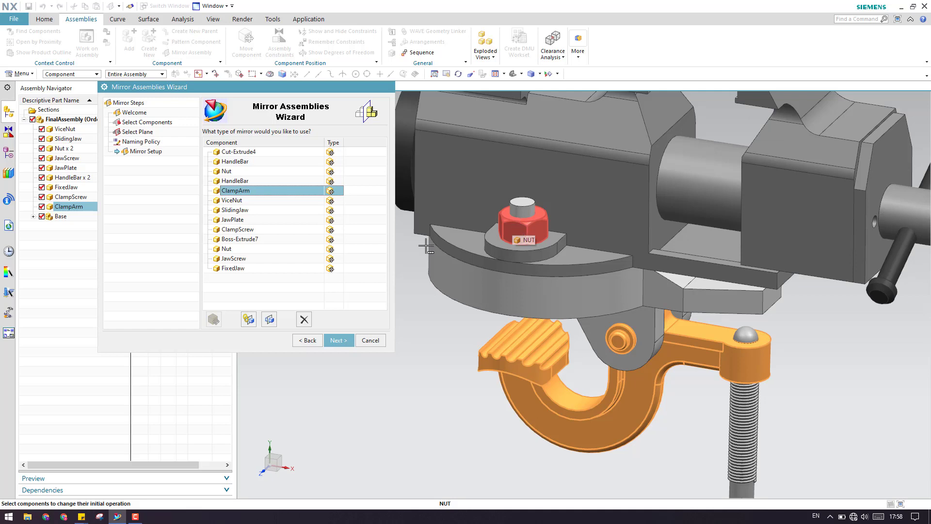
{"action": "left_click", "coordinate": [311, 254]}
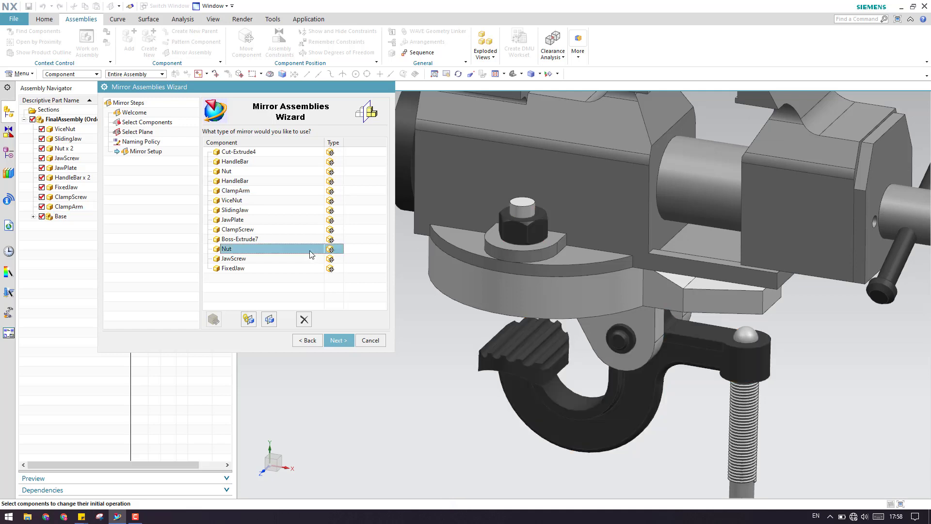
{"action": "left_click", "coordinate": [304, 320]}
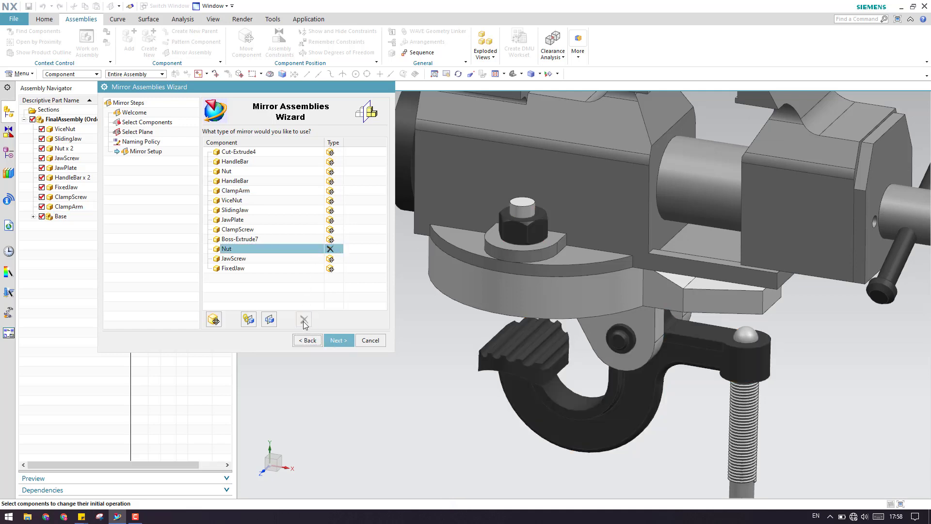
{"action": "left_click", "coordinate": [329, 249]}
Identify the listed parts on the model and exclude the lower HandleBar from the mirror.
{"action": "scroll", "coordinate": [565, 271], "scroll_direction": "down", "scroll_amount": 5}
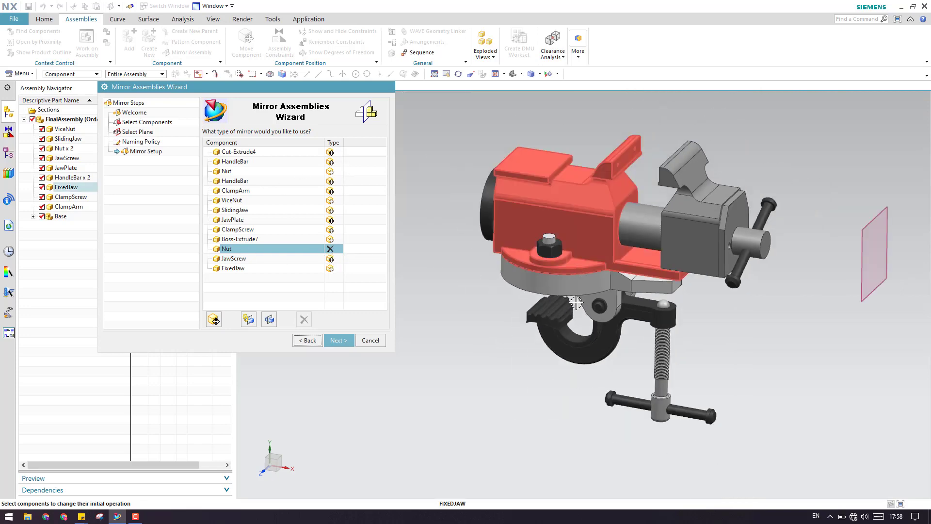
{"action": "middle_click_drag", "start_coordinate": [577, 300], "coordinate": [488, 301]}
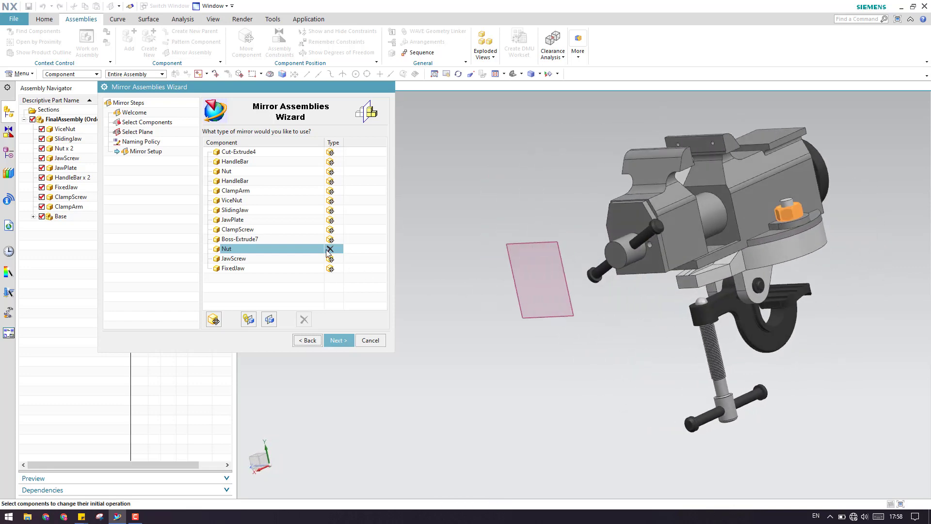
{"action": "left_click", "coordinate": [269, 240]}
{"action": "left_click", "coordinate": [269, 230]}
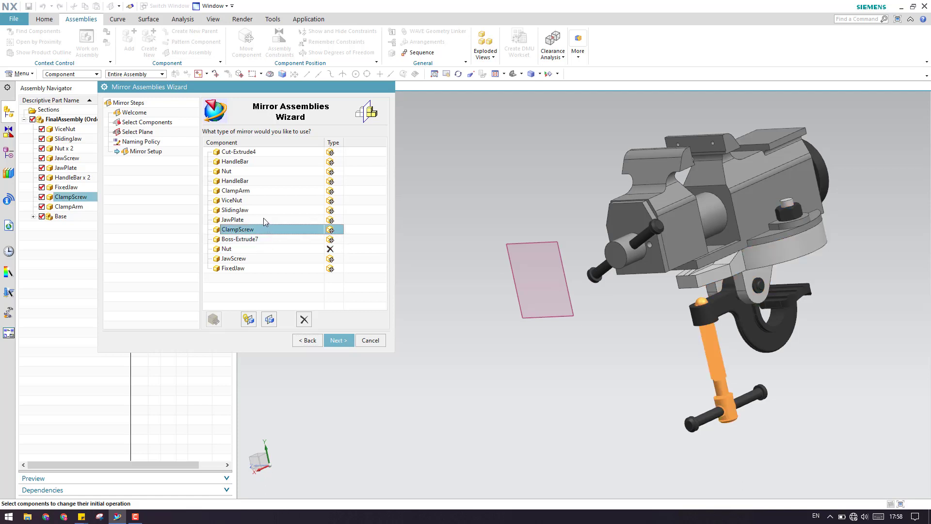
{"action": "left_click", "coordinate": [264, 219]}
{"action": "left_click", "coordinate": [264, 209]}
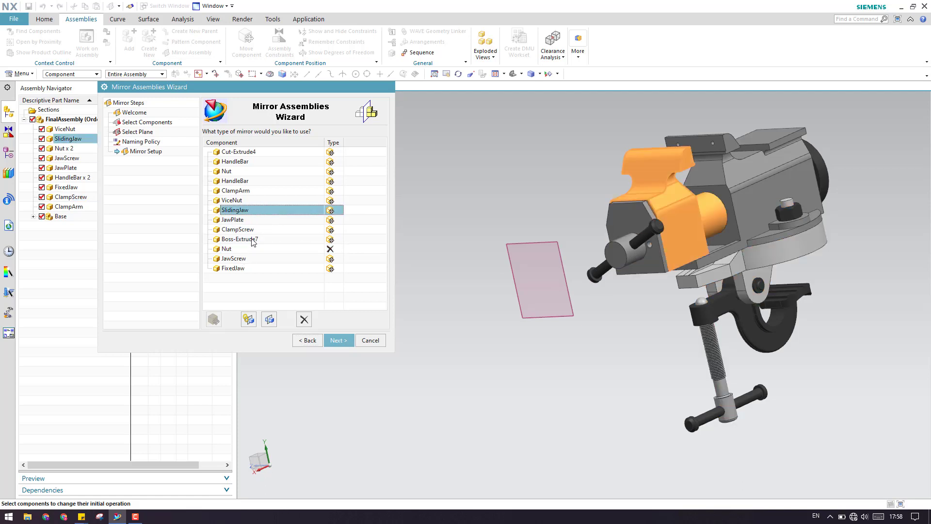
{"action": "left_click", "coordinate": [254, 182]}
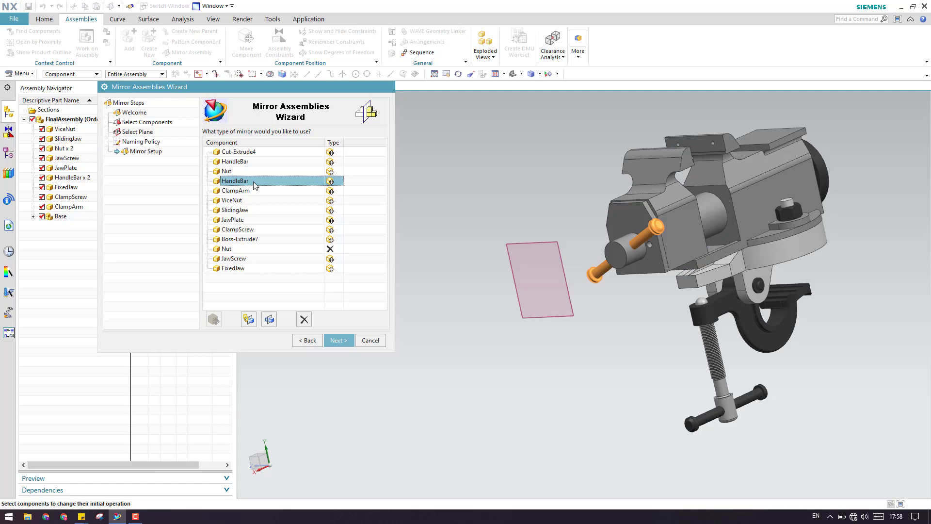
{"action": "left_click", "coordinate": [304, 319]}
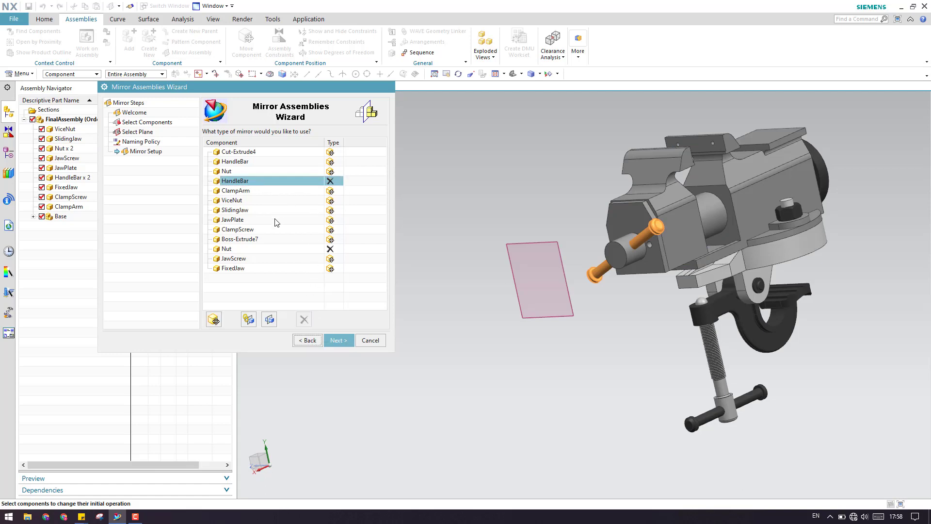
Exclude the second HandleBar and the first Nut, then generate the mirrored vice.
{"action": "left_click", "coordinate": [276, 162]}
{"action": "left_click", "coordinate": [304, 320]}
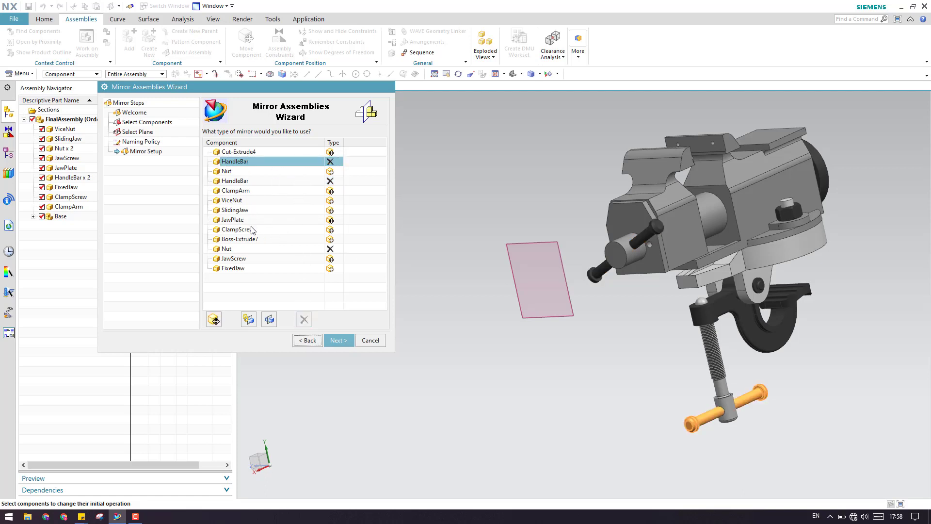
{"action": "left_click", "coordinate": [256, 172]}
{"action": "left_click", "coordinate": [304, 319]}
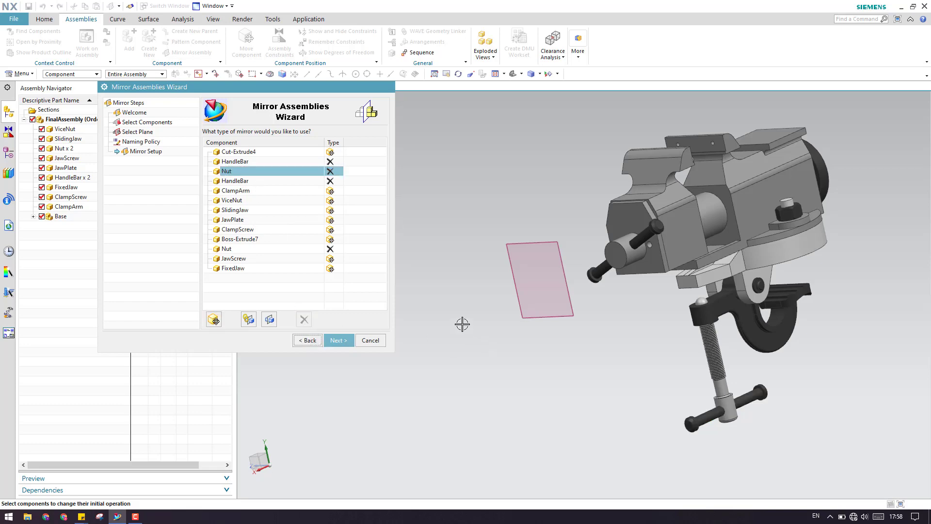
{"action": "middle_click_drag", "start_coordinate": [456, 306], "coordinate": [543, 327]}
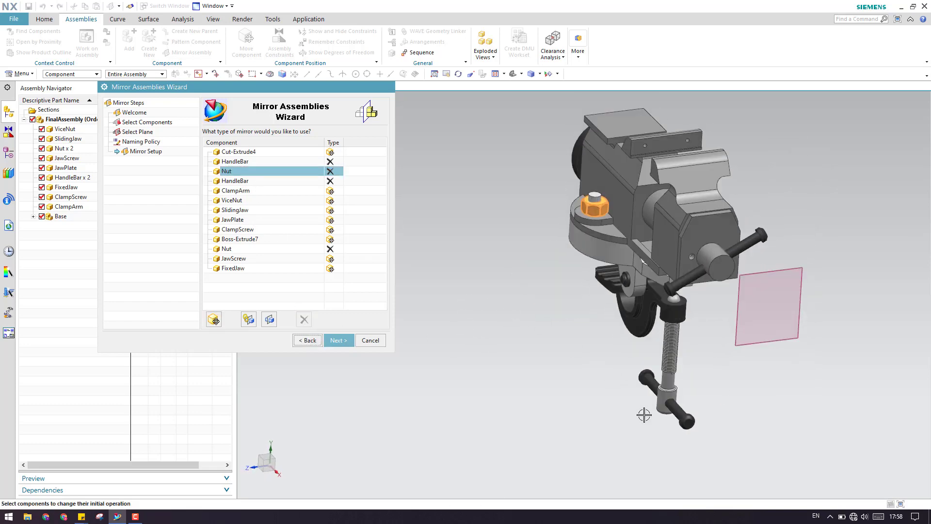
{"action": "scroll", "coordinate": [644, 415], "scroll_direction": "up", "scroll_amount": 5}
{"action": "scroll", "coordinate": [519, 339], "scroll_direction": "down", "scroll_amount": 8}
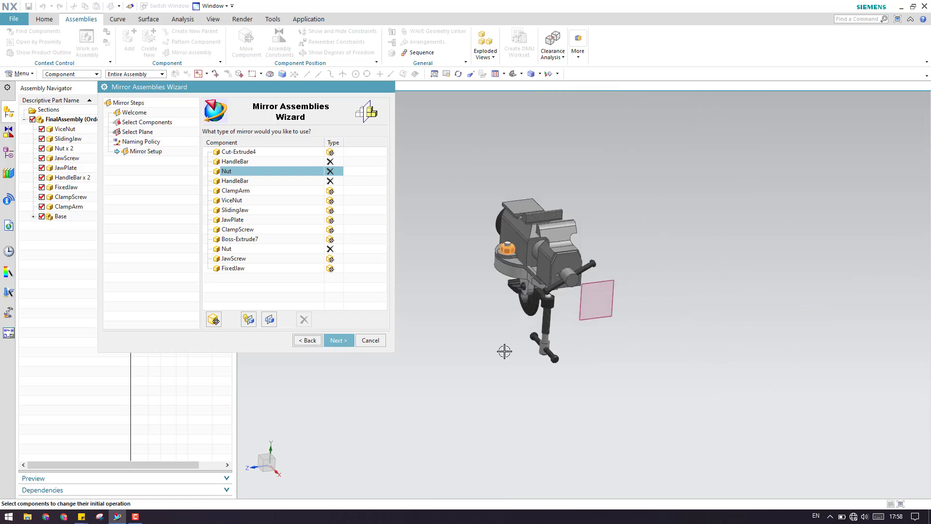
{"action": "left_click", "coordinate": [340, 342]}
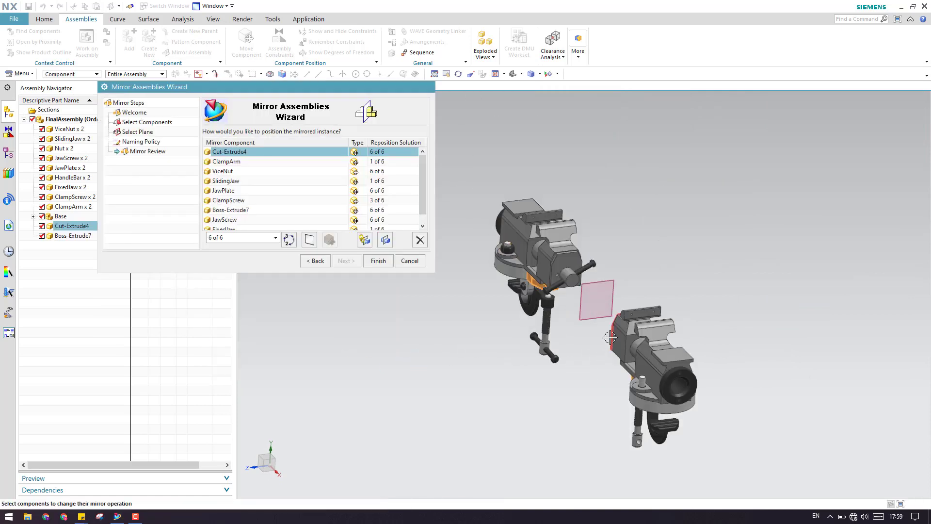
Inspect the previewed mirrored vice from several angles and finish the Mirror Assemblies Wizard.
{"action": "middle_click_drag", "start_coordinate": [610, 337], "coordinate": [655, 311]}
{"action": "scroll", "coordinate": [655, 311], "scroll_direction": "up", "scroll_amount": 6}
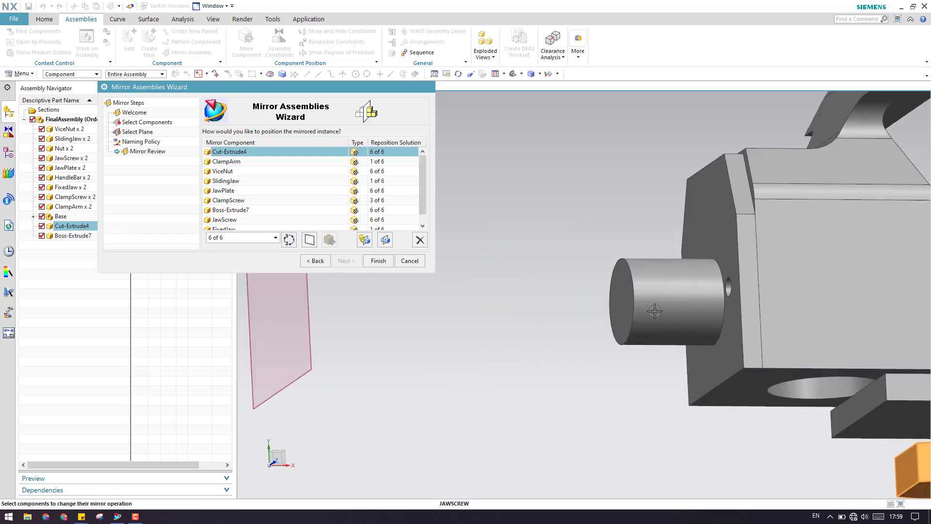
{"action": "scroll", "coordinate": [655, 311], "scroll_direction": "down", "scroll_amount": 6}
{"action": "scroll", "coordinate": [778, 310], "scroll_direction": "up", "scroll_amount": 8}
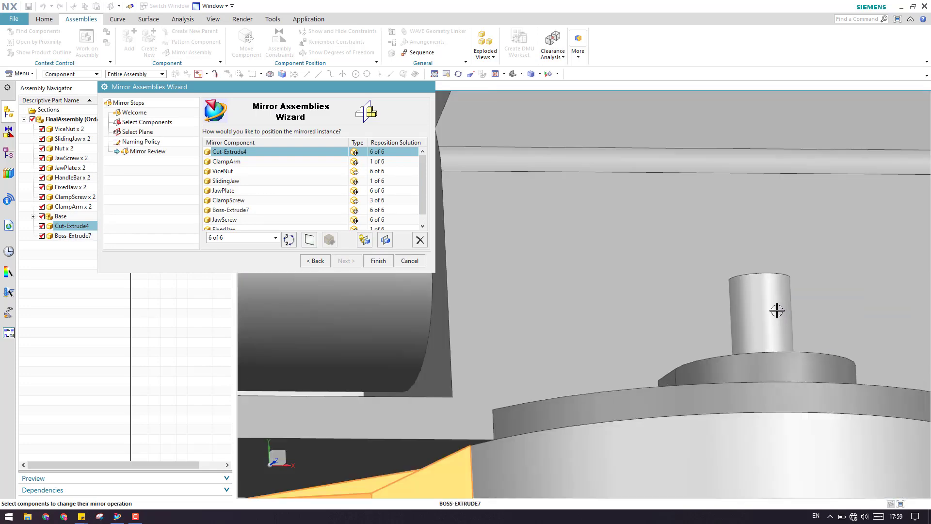
{"action": "scroll", "coordinate": [777, 311], "scroll_direction": "down", "scroll_amount": 6}
{"action": "middle_click_drag", "start_coordinate": [777, 311], "coordinate": [698, 278]}
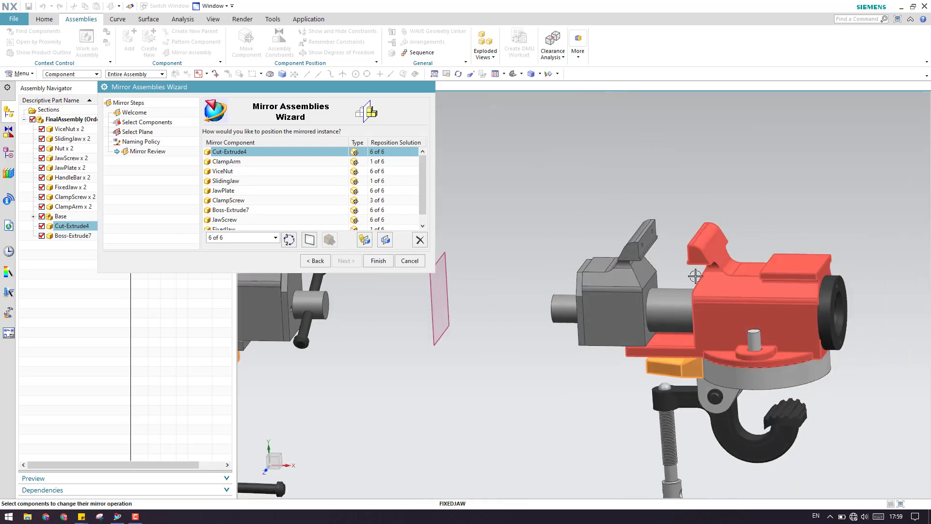
{"action": "scroll", "coordinate": [696, 276], "scroll_direction": "down", "scroll_amount": 5}
{"action": "left_click", "coordinate": [379, 261]}
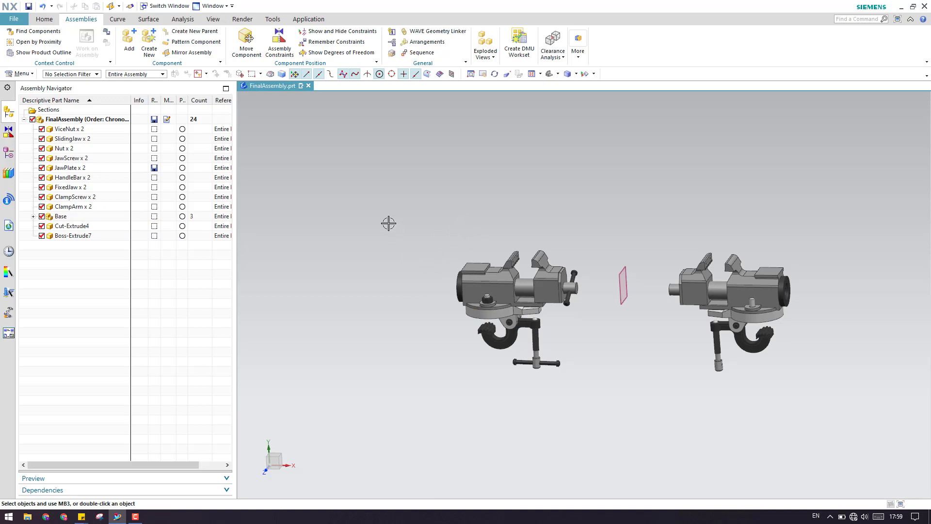
Undo the mirror to remove the right-hand vise, leaving the original 15-component vise.
{"action": "scroll", "coordinate": [379, 249], "scroll_direction": "down", "scroll_amount": 2}
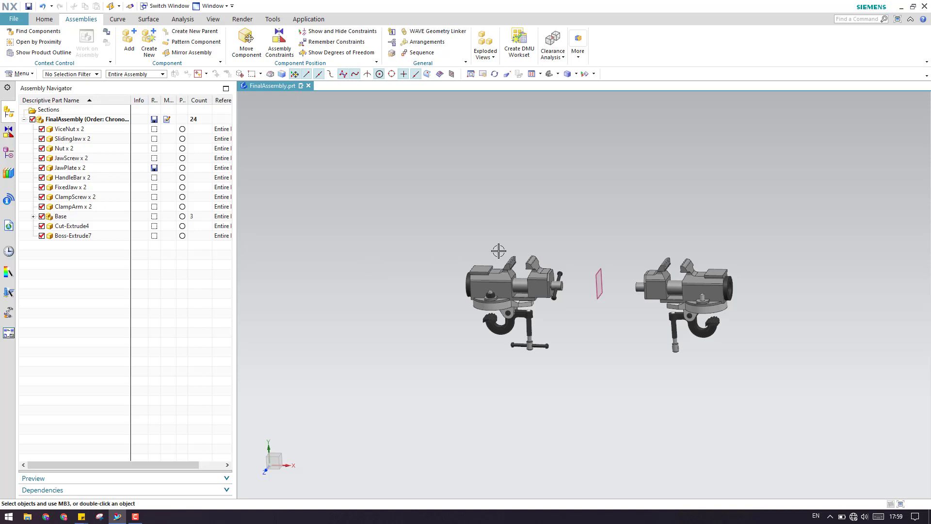
{"action": "key", "text": "ctrl+alt+f"}
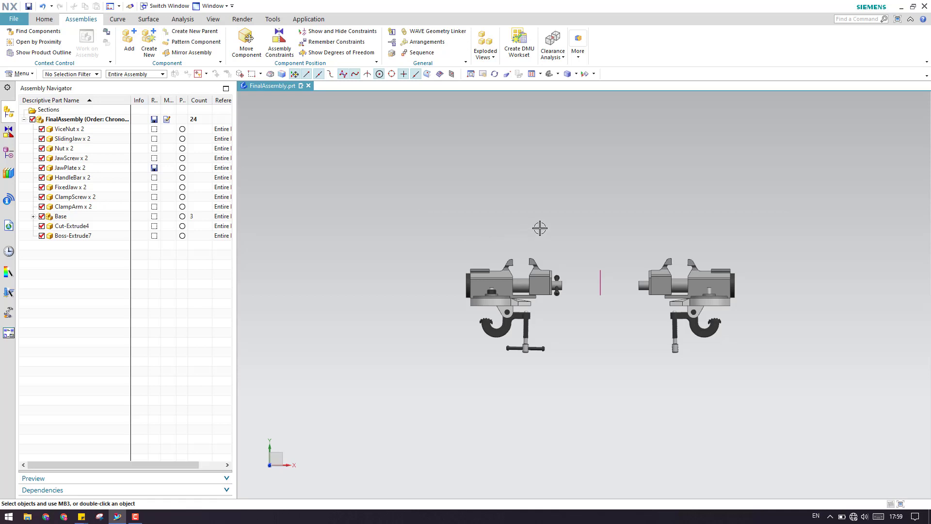
{"action": "left_click_drag", "start_coordinate": [603, 199], "coordinate": [742, 385]}
{"action": "key", "text": "Escape"}
{"action": "key", "text": "ctrl+z"}
{"action": "middle_click_drag", "start_coordinate": [570, 229], "coordinate": [500, 301]}
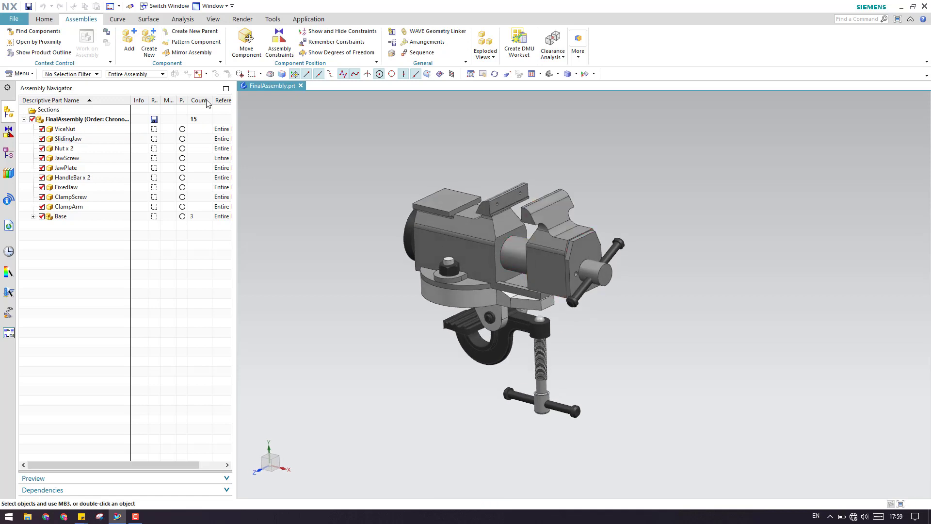
{"action": "left_click", "coordinate": [198, 54]}
Select every vise component as the set to mirror in the Mirror Assemblies Wizard.
{"action": "scroll", "coordinate": [673, 298], "scroll_direction": "down", "scroll_amount": 3}
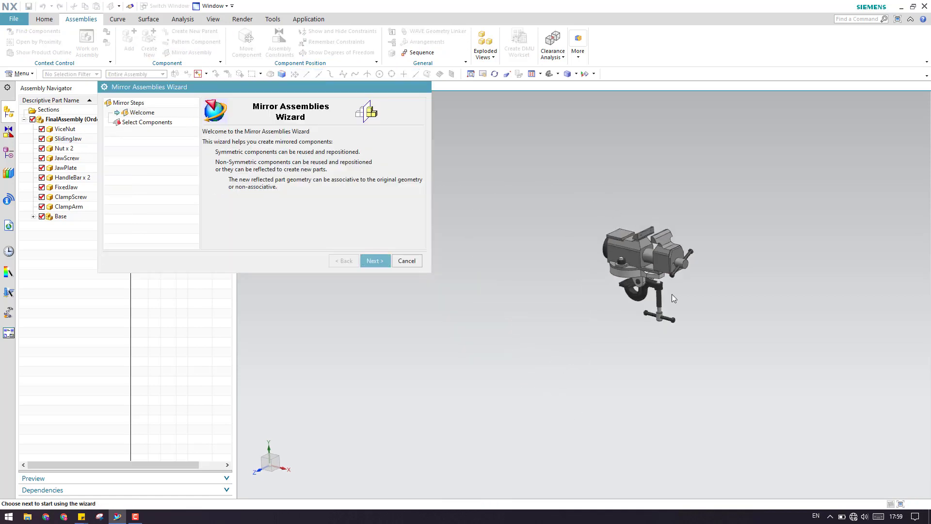
{"action": "left_click", "coordinate": [377, 261]}
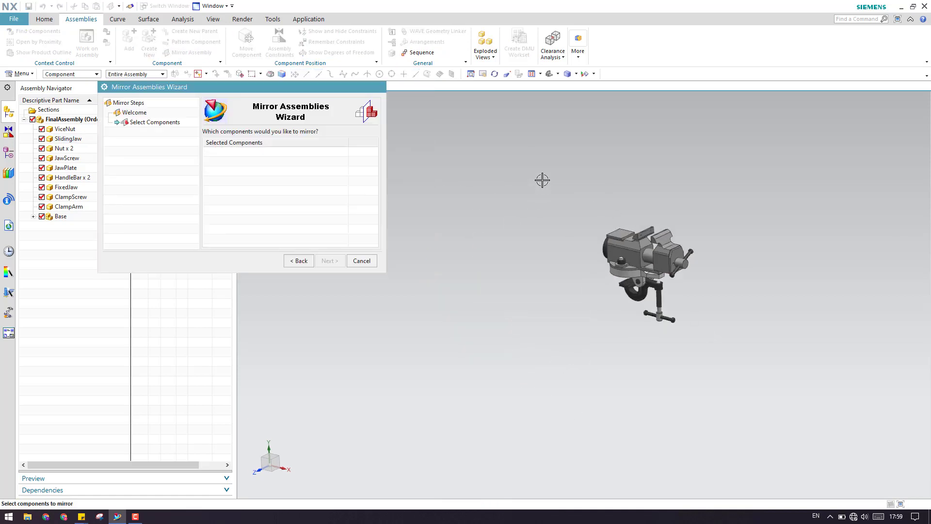
{"action": "left_click_drag", "start_coordinate": [543, 179], "coordinate": [755, 372]}
{"action": "left_click", "coordinate": [328, 262]}
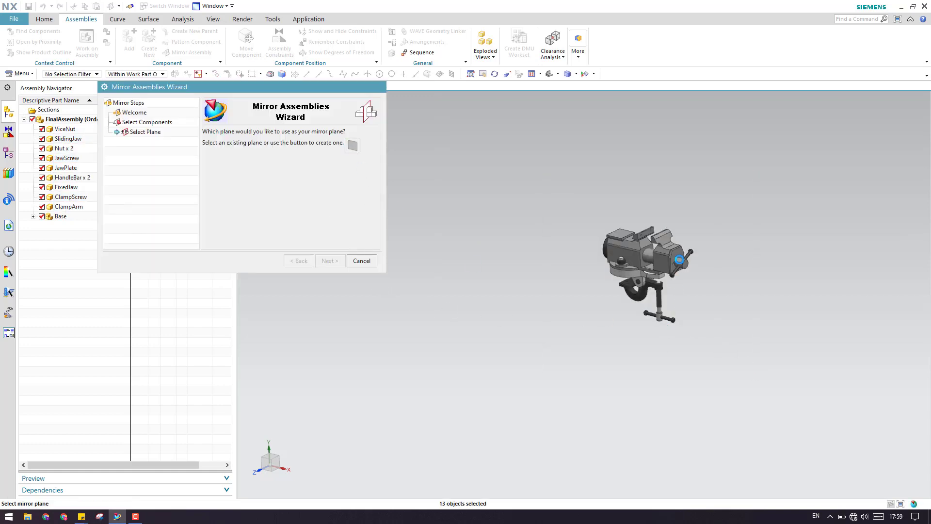
Create an At Distance datum plane as the mirror plane and keep the mirror_ prefix.
{"action": "left_click", "coordinate": [679, 259]}
{"action": "scroll", "coordinate": [679, 259], "scroll_direction": "up", "scroll_amount": 5}
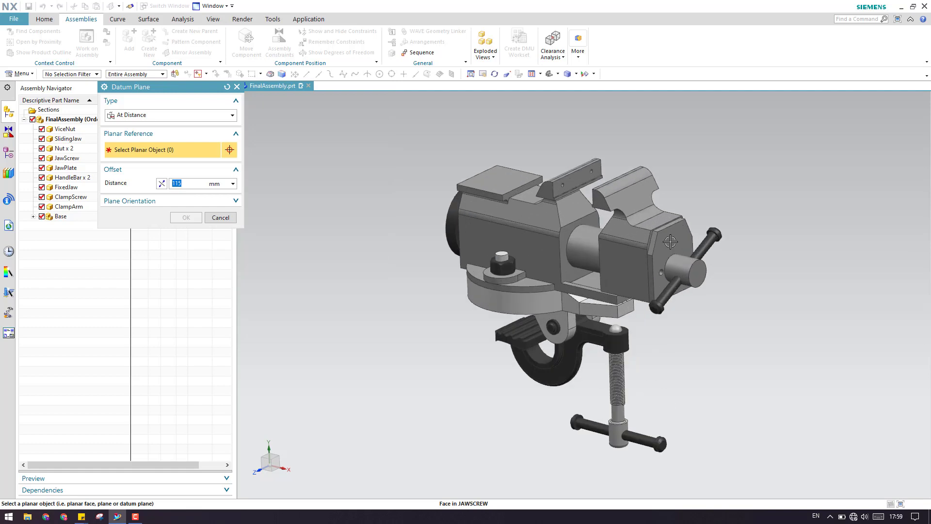
{"action": "middle_click", "coordinate": [445, 336]}
{"action": "scroll", "coordinate": [422, 334], "scroll_direction": "down", "scroll_amount": 2}
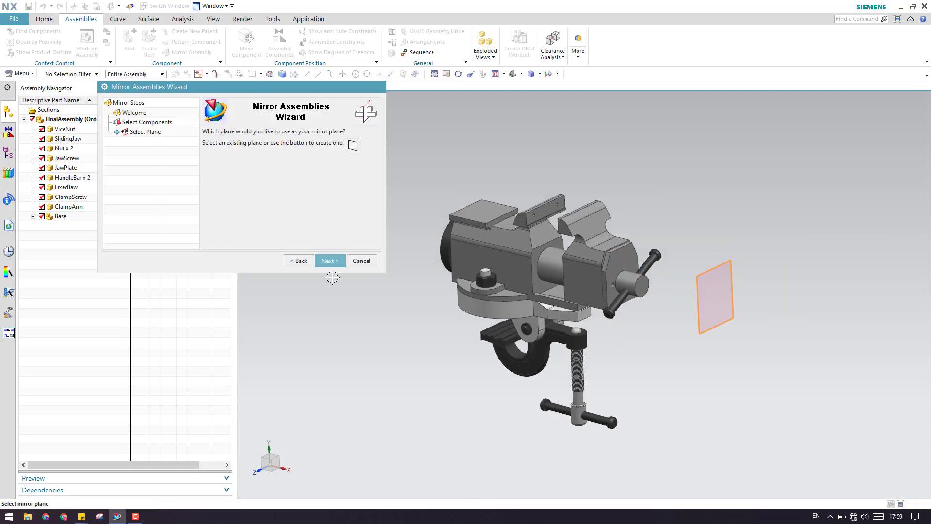
{"action": "left_click", "coordinate": [328, 262]}
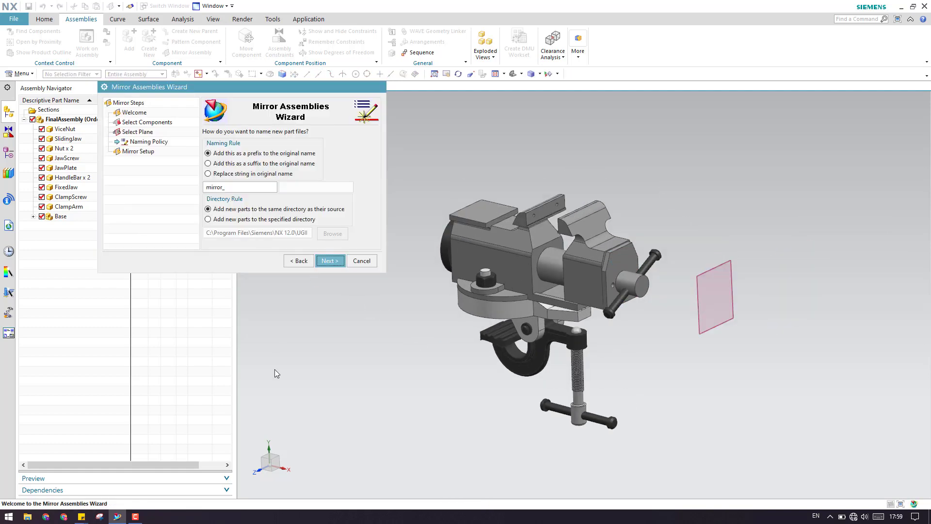
{"action": "left_click", "coordinate": [330, 261]}
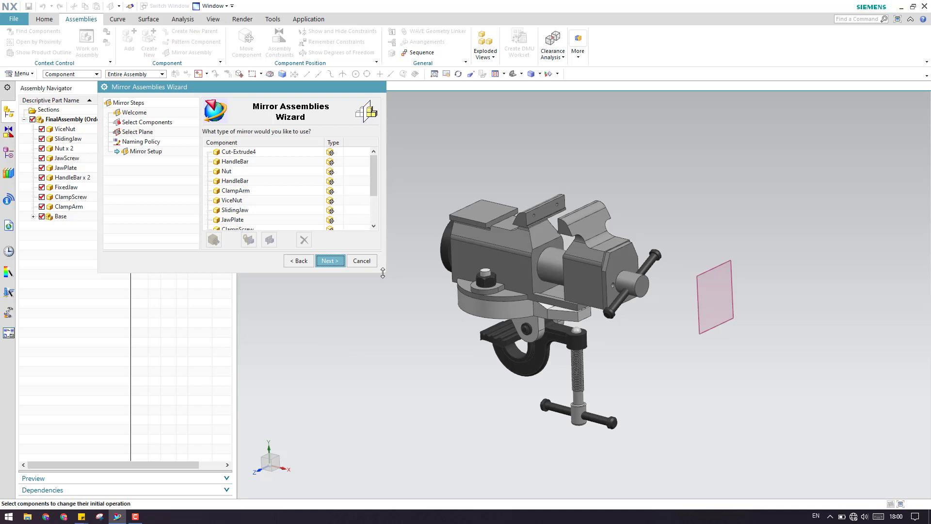
Set the Nut and HandleBar components to Associative Mirror.
{"action": "left_click_drag", "start_coordinate": [386, 273], "coordinate": [394, 356]}
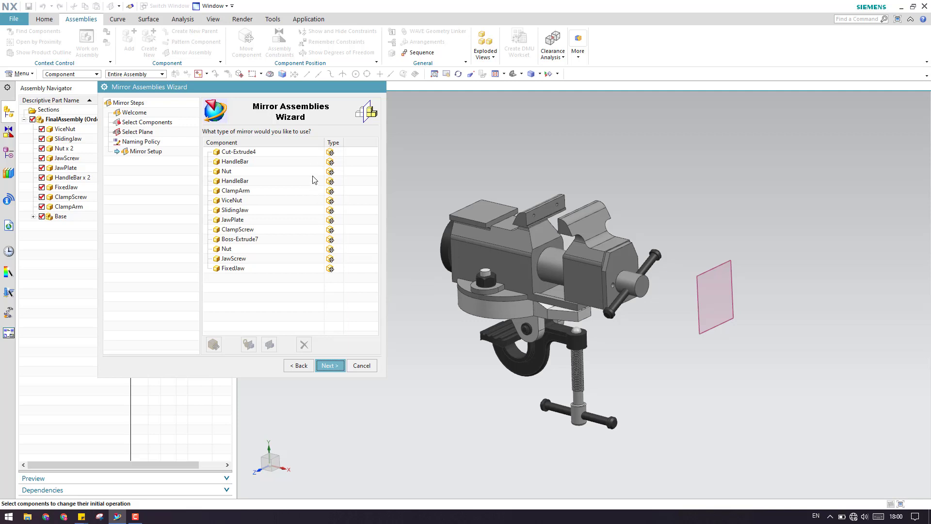
{"action": "left_click", "coordinate": [316, 152]}
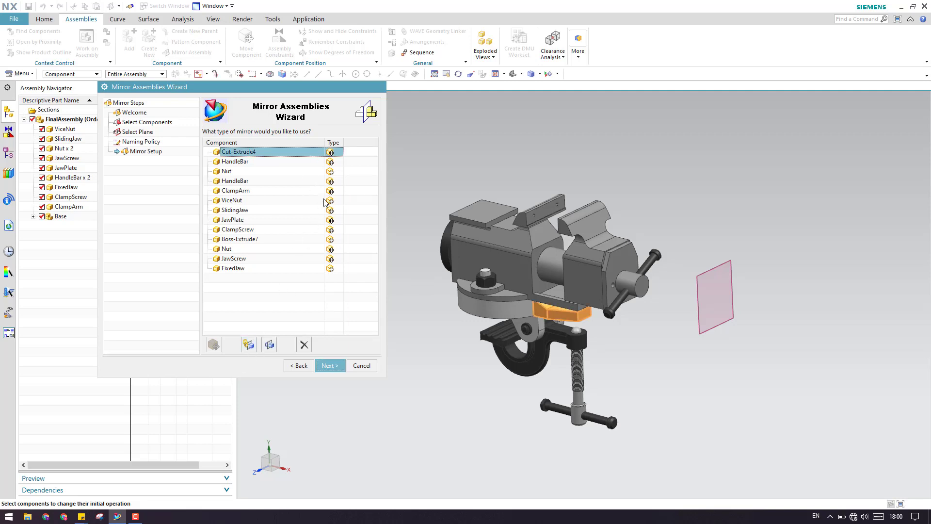
{"action": "left_click", "coordinate": [318, 162]}
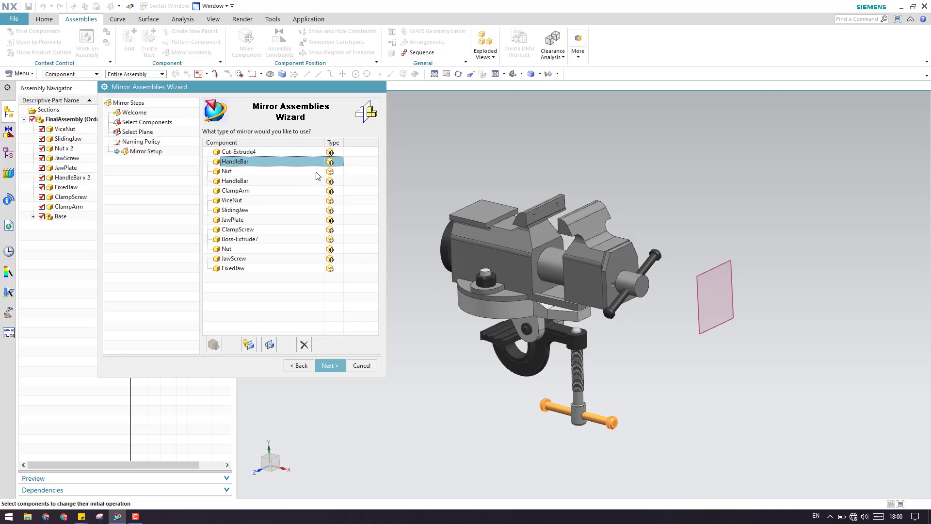
{"action": "left_click", "coordinate": [317, 172]}
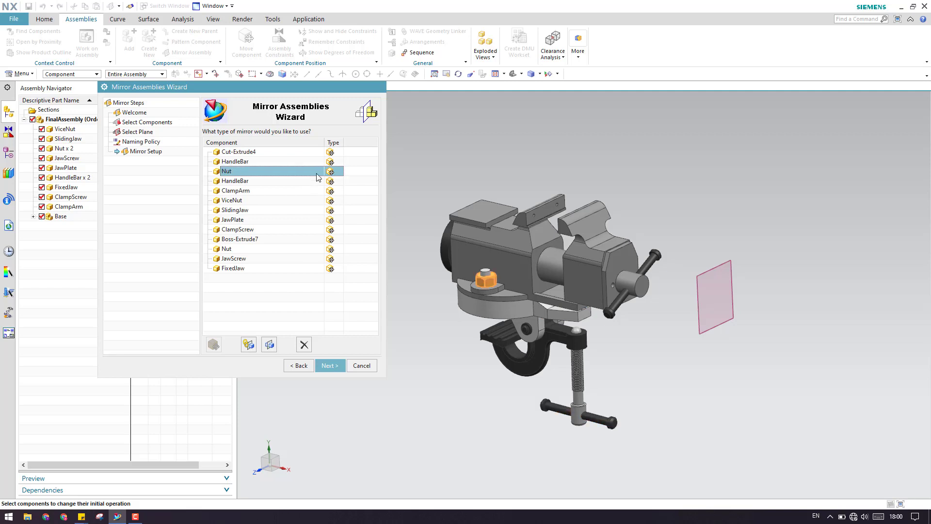
{"action": "left_click", "coordinate": [270, 344]}
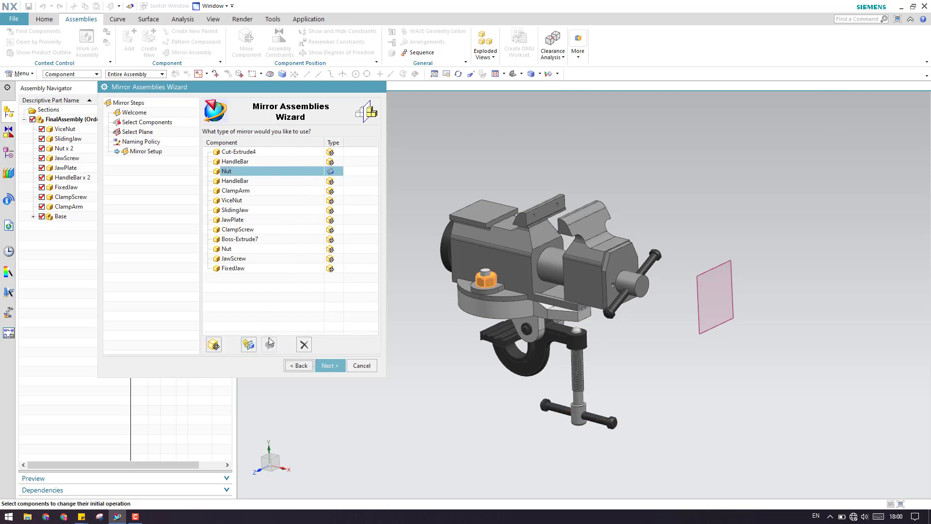
{"action": "left_click", "coordinate": [312, 181]}
{"action": "left_click", "coordinate": [270, 345]}
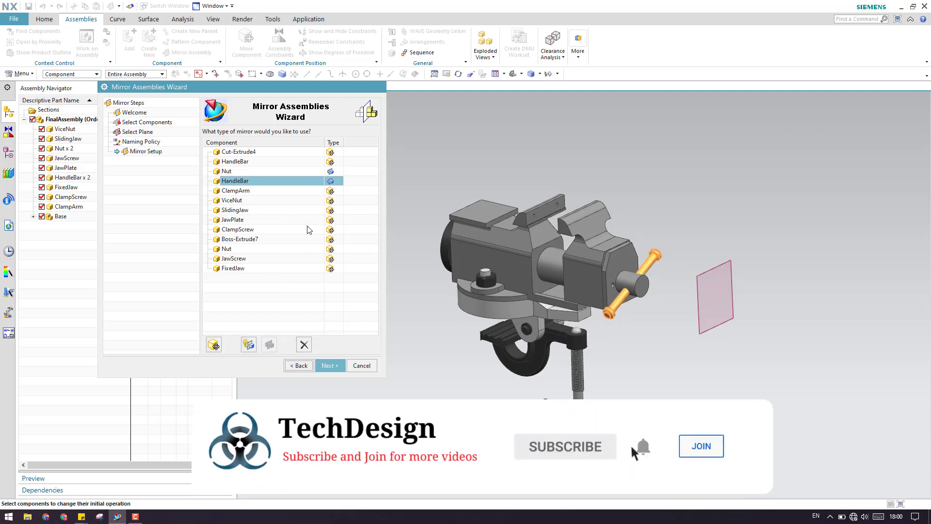
Make ClampArm, ViceNut and SlidingJaw associative mirrors, then run the mirror to review.
{"action": "left_click", "coordinate": [312, 192]}
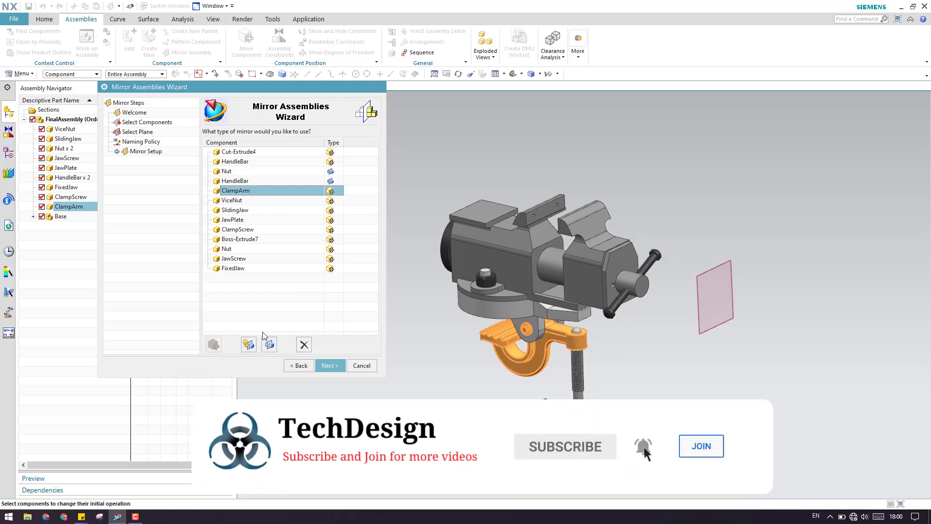
{"action": "left_click", "coordinate": [315, 202]}
{"action": "left_click", "coordinate": [270, 344]}
{"action": "left_click", "coordinate": [316, 212]}
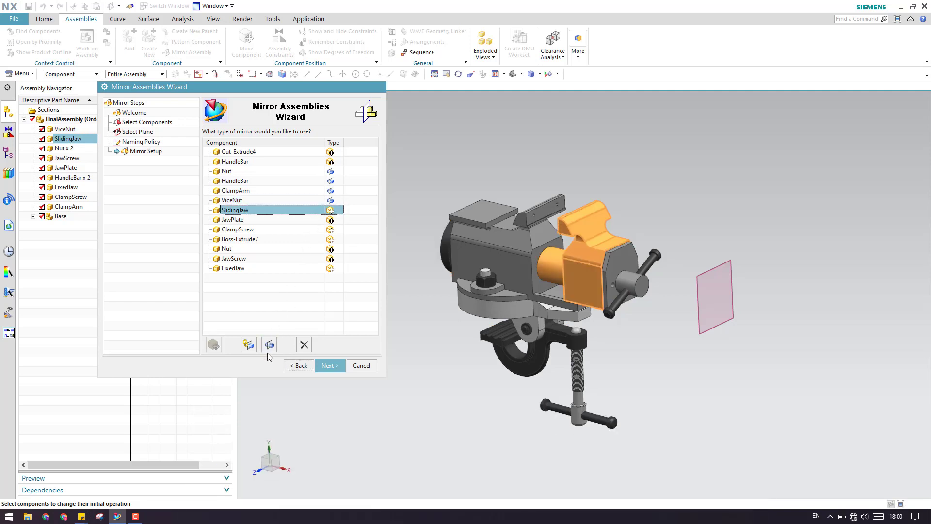
{"action": "left_click", "coordinate": [270, 344]}
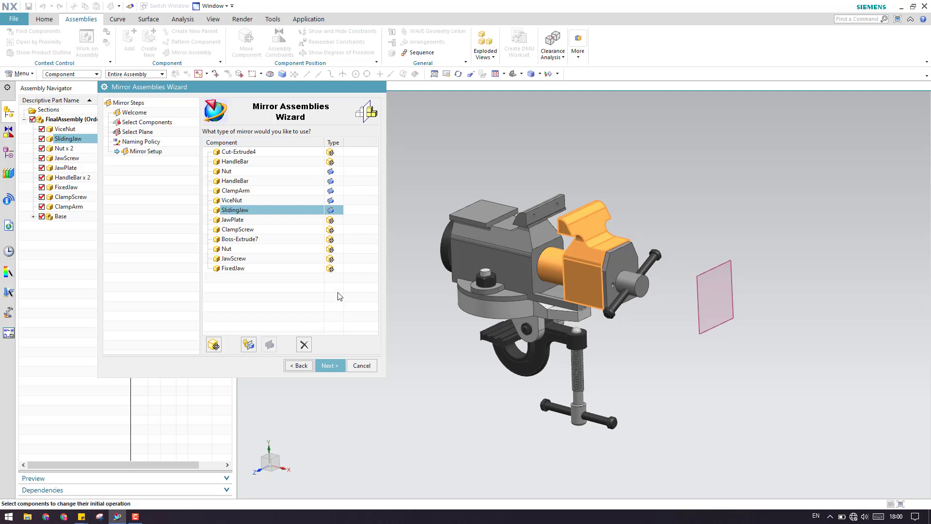
{"action": "middle_click_drag", "start_coordinate": [507, 281], "coordinate": [522, 265]}
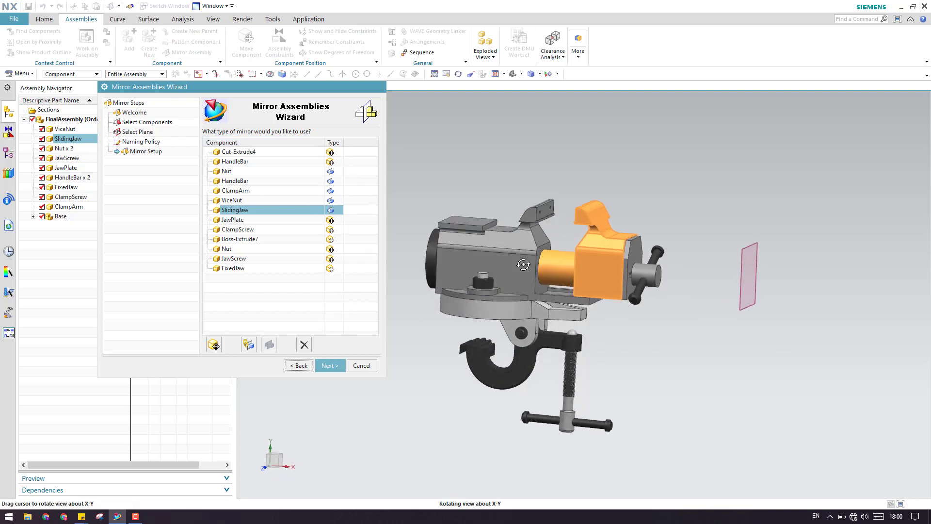
{"action": "left_click", "coordinate": [330, 365]}
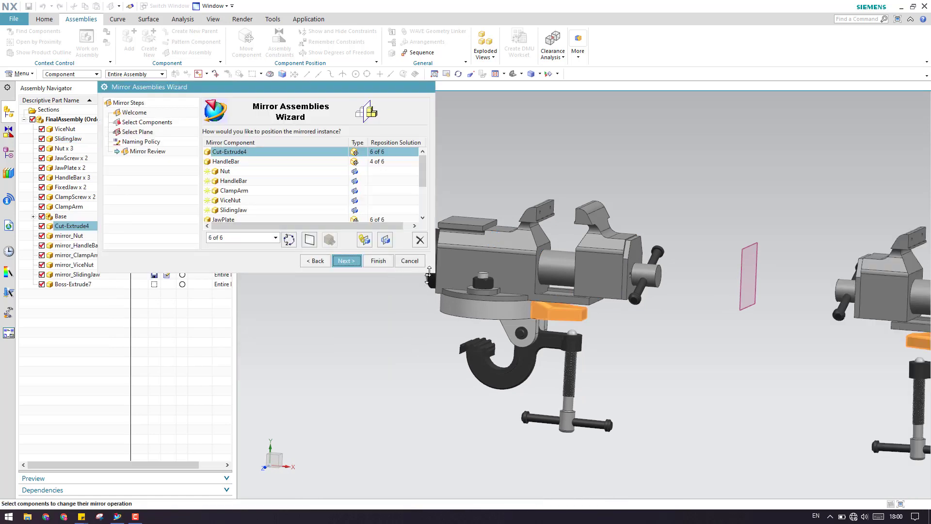
Cycle the mirrored JawPlate's reposition solutions until it fits, then finish the 28-component assembly.
{"action": "left_click_drag", "start_coordinate": [429, 272], "coordinate": [429, 411]}
{"action": "middle_click_drag", "start_coordinate": [558, 160], "coordinate": [715, 200]}
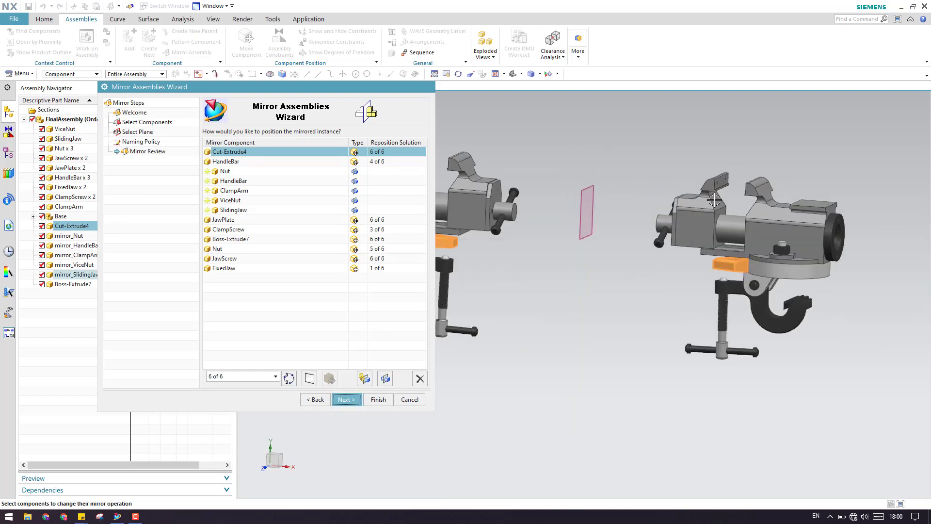
{"action": "key", "text": "Home"}
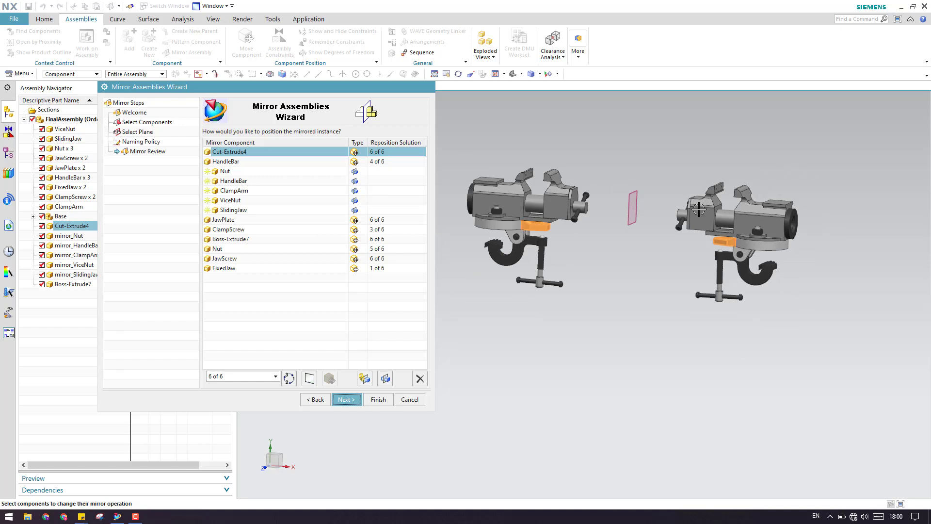
{"action": "left_click", "coordinate": [356, 223]}
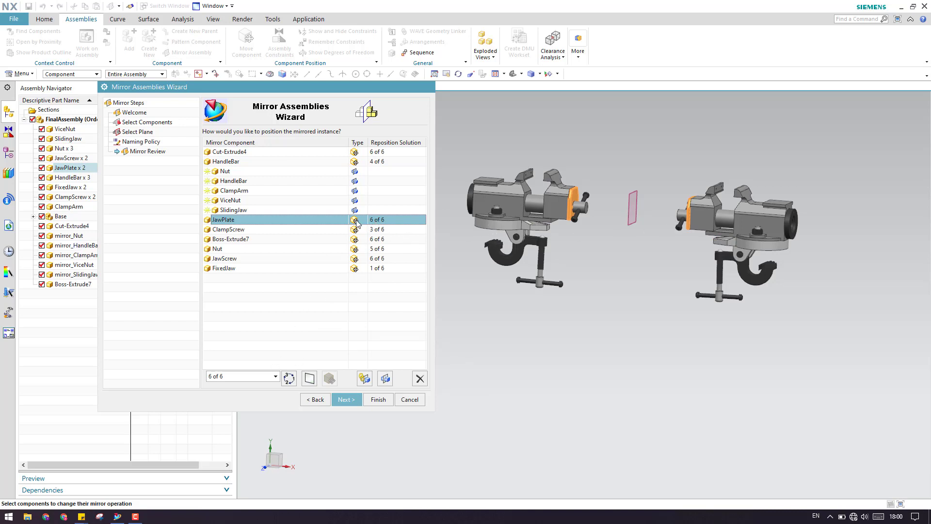
{"action": "left_click", "coordinate": [288, 380]}
{"action": "left_click", "coordinate": [288, 380]}
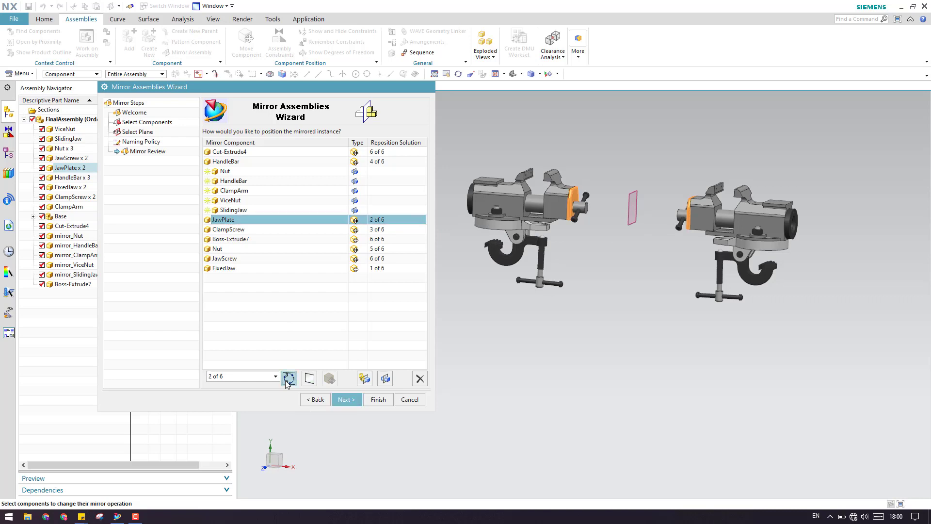
{"action": "left_click", "coordinate": [289, 379]}
{"action": "left_click", "coordinate": [289, 379]}
{"action": "left_click", "coordinate": [289, 379]}
{"action": "left_click", "coordinate": [373, 399]}
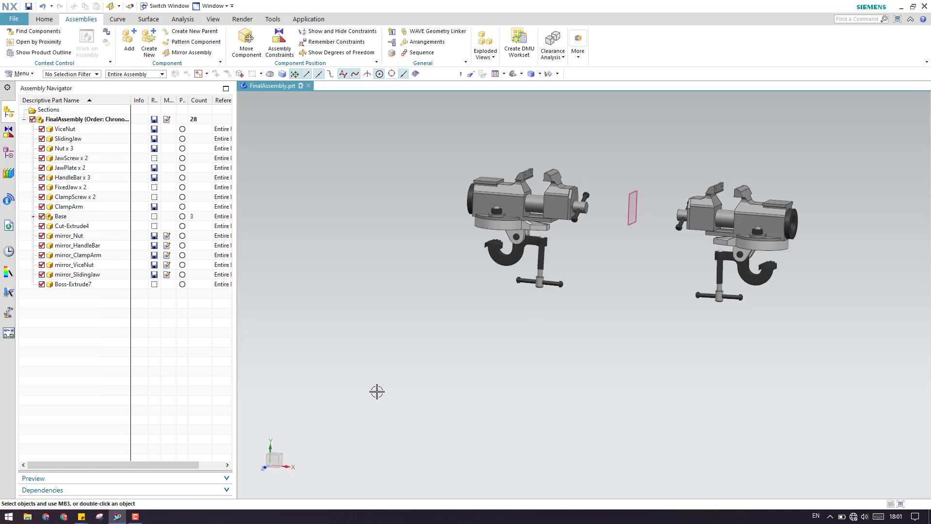